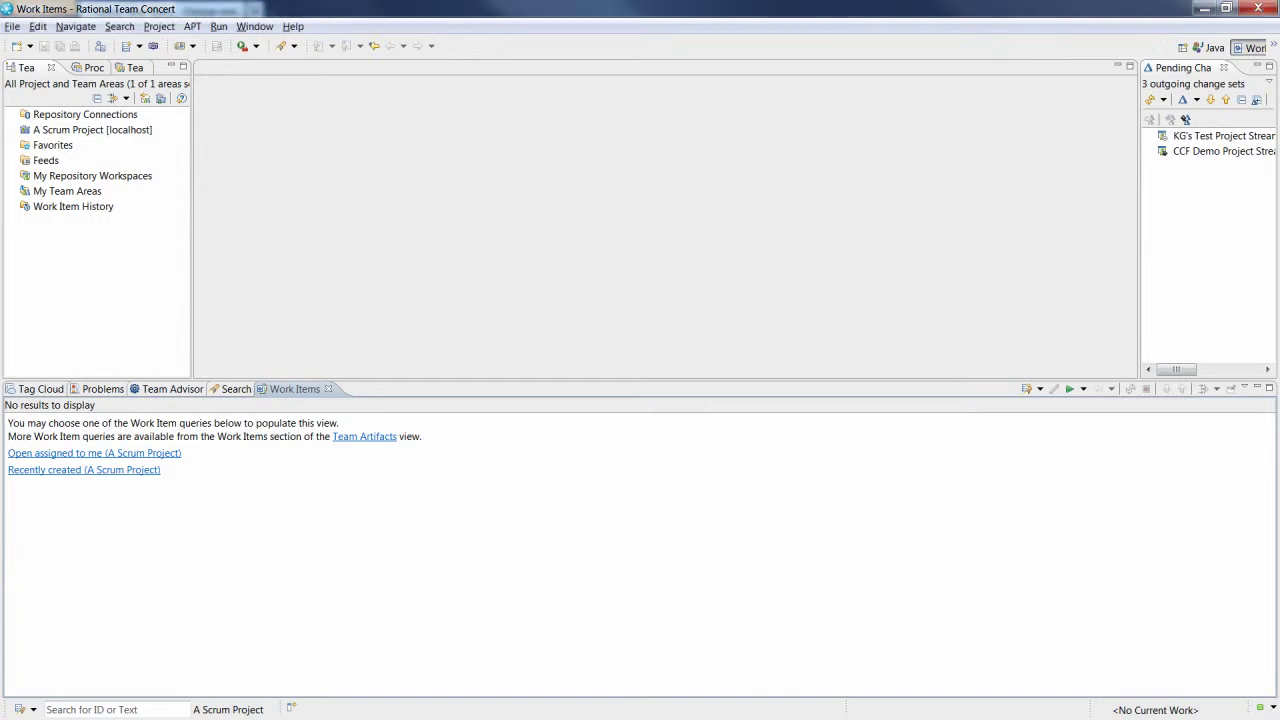
Step: Create a new work item query and add Approvals and Comments to its result columns
{"action": "right_click", "coordinate": [359, 158]}
{"action": "left_click", "coordinate": [418, 216]}
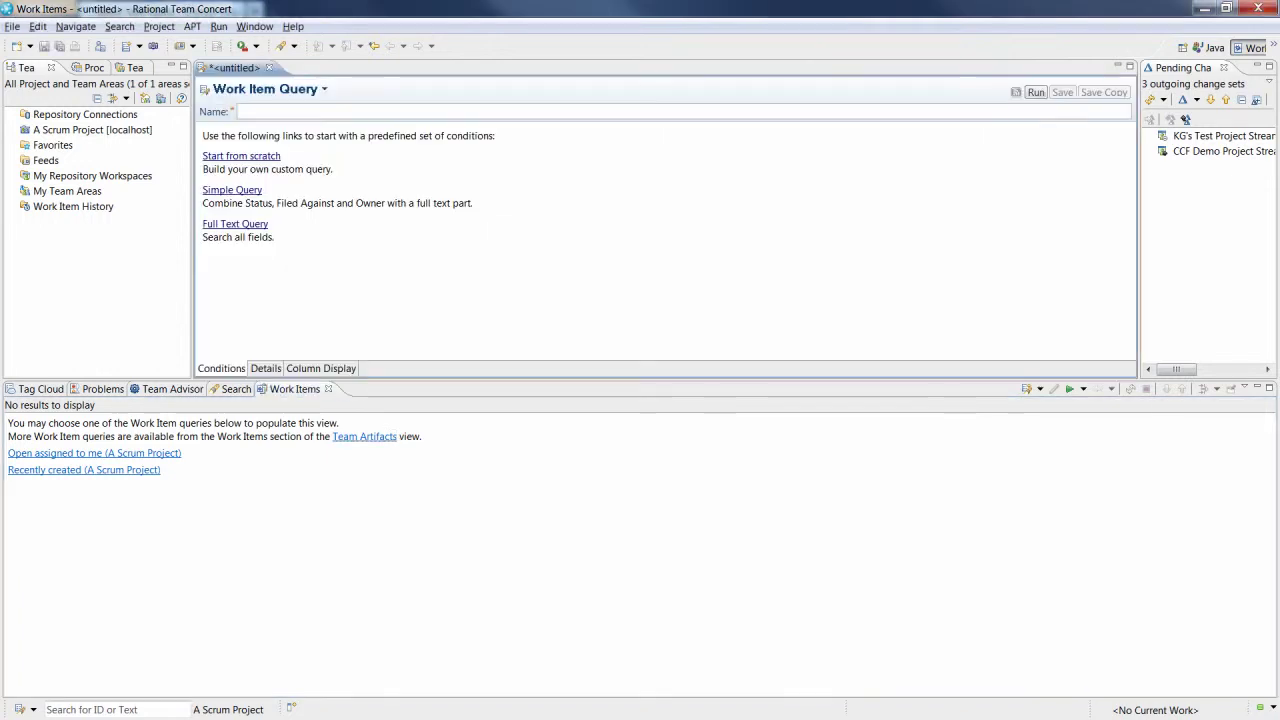
{"action": "left_click", "coordinate": [321, 368]}
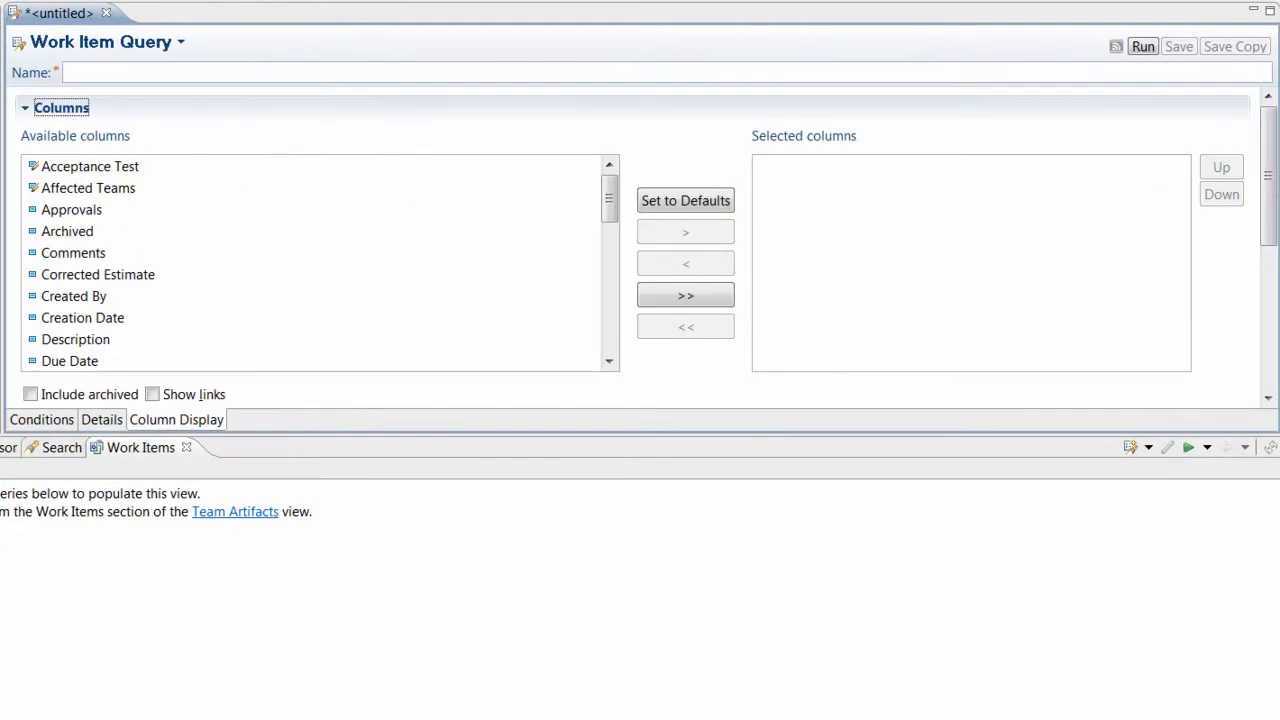
{"action": "left_click", "coordinate": [138, 211]}
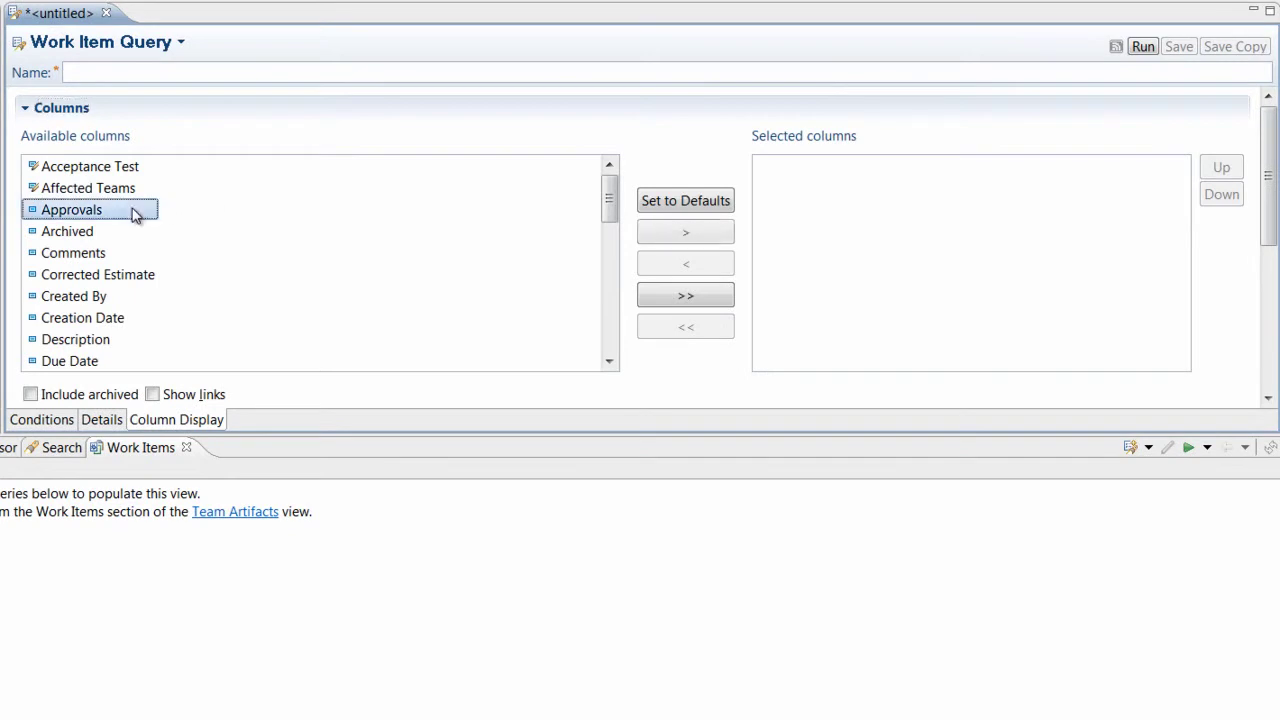
{"action": "double_click", "coordinate": [148, 216]}
{"action": "left_click", "coordinate": [160, 236]}
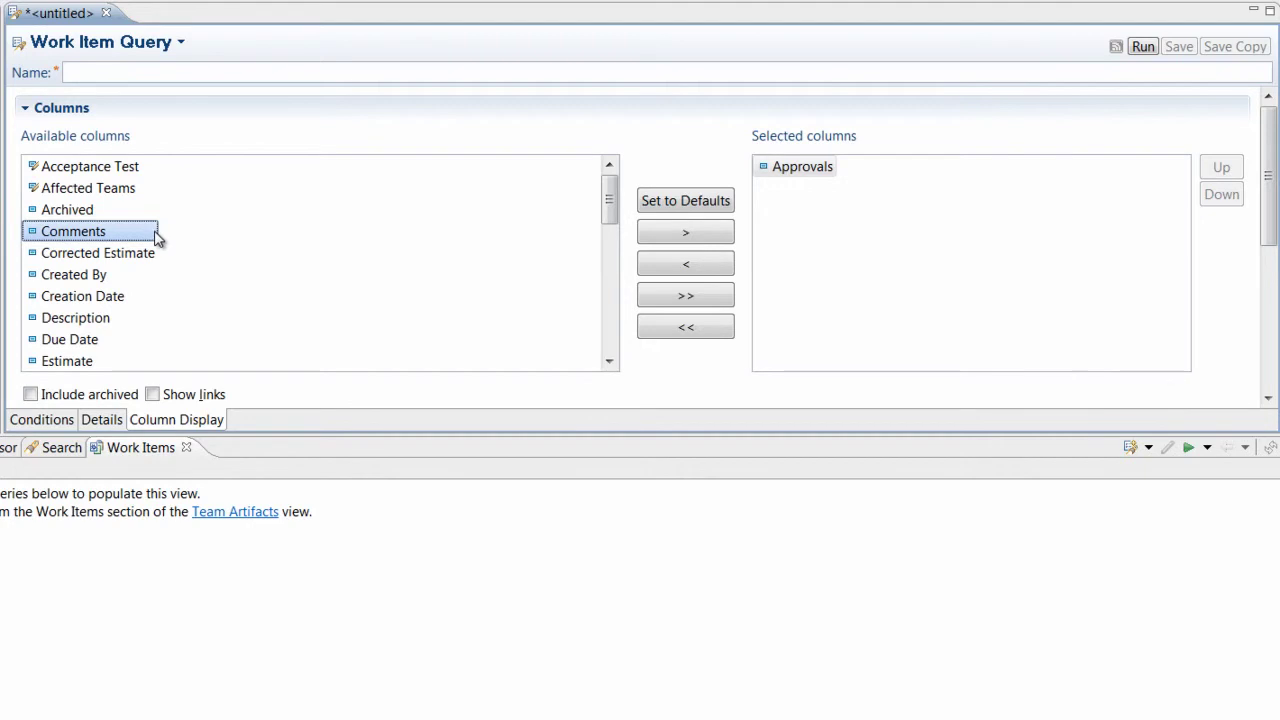
{"action": "double_click", "coordinate": [155, 236]}
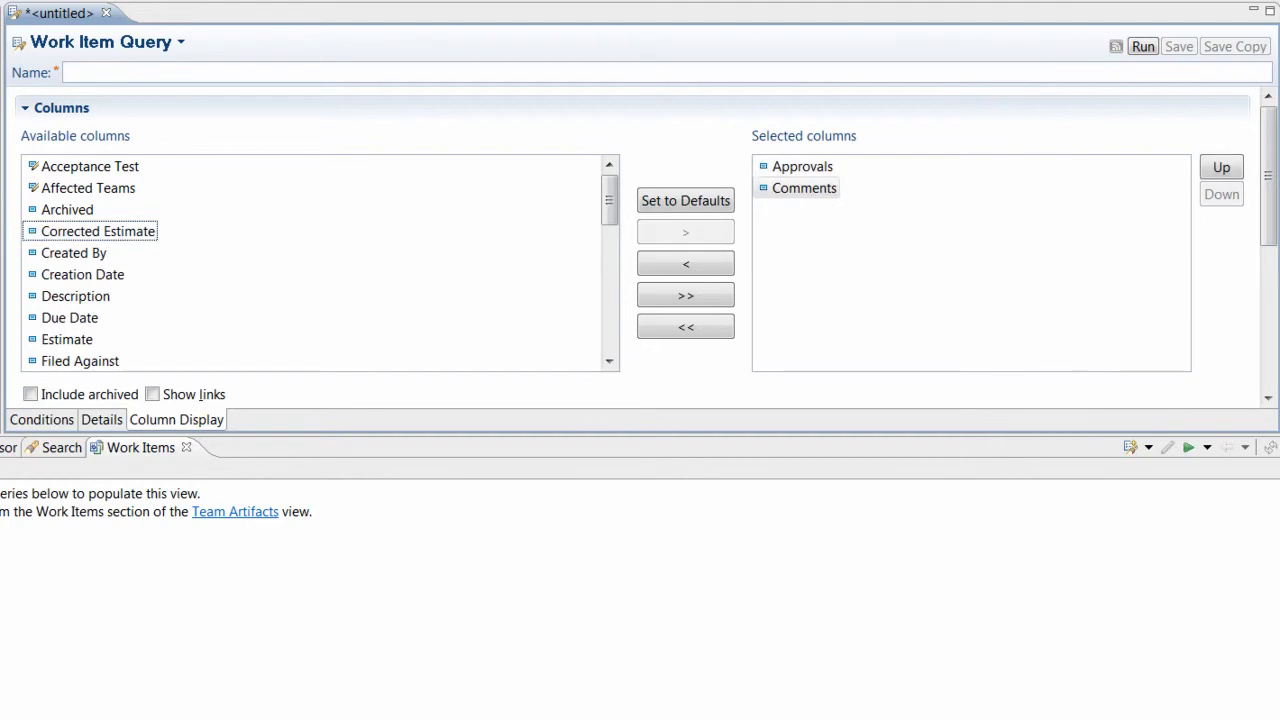
Step: Show link attributes among the available columns and add Blocks, Change Sets, Children and Contributes To to the query's result columns
{"action": "left_click", "coordinate": [170, 400]}
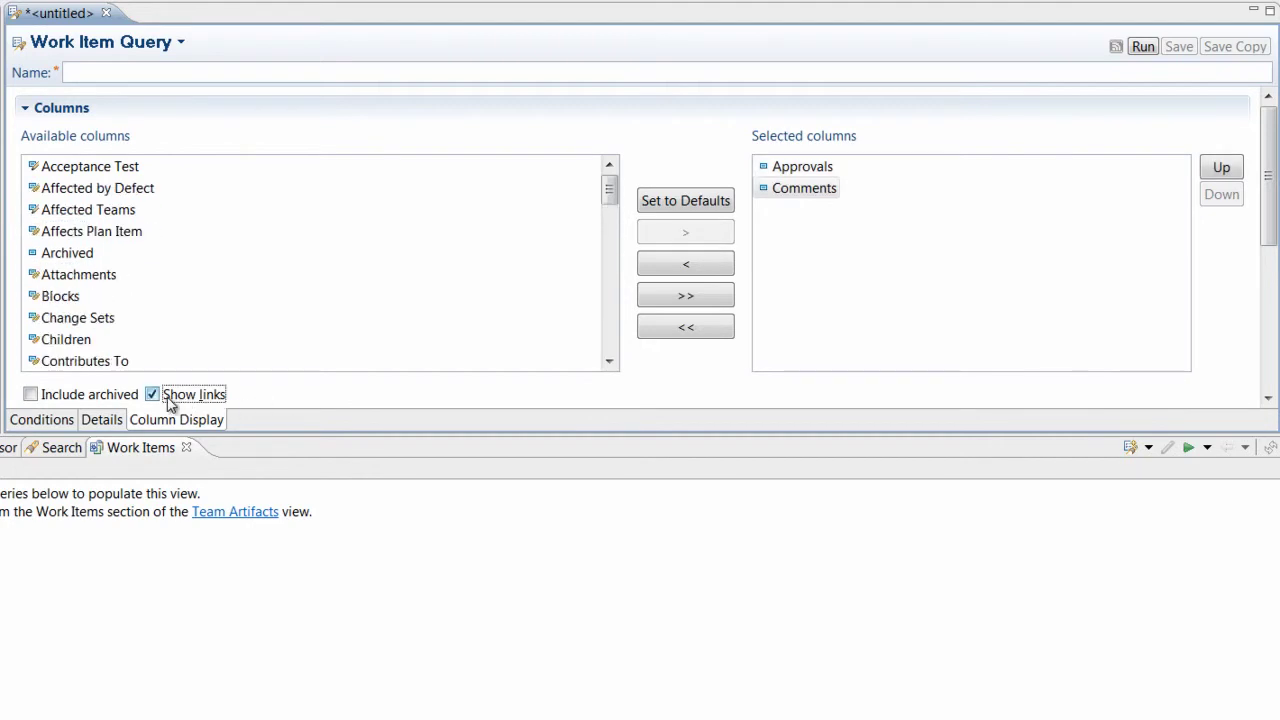
{"action": "left_click", "coordinate": [70, 300]}
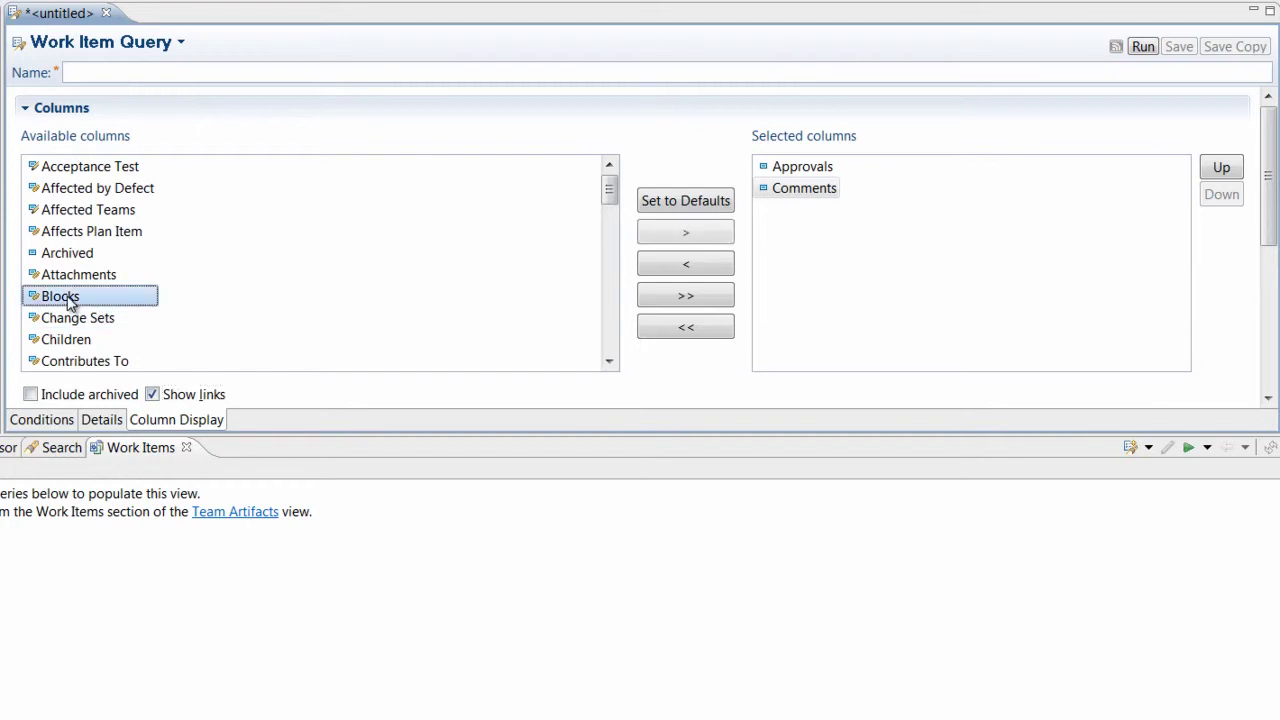
{"action": "double_click", "coordinate": [105, 300]}
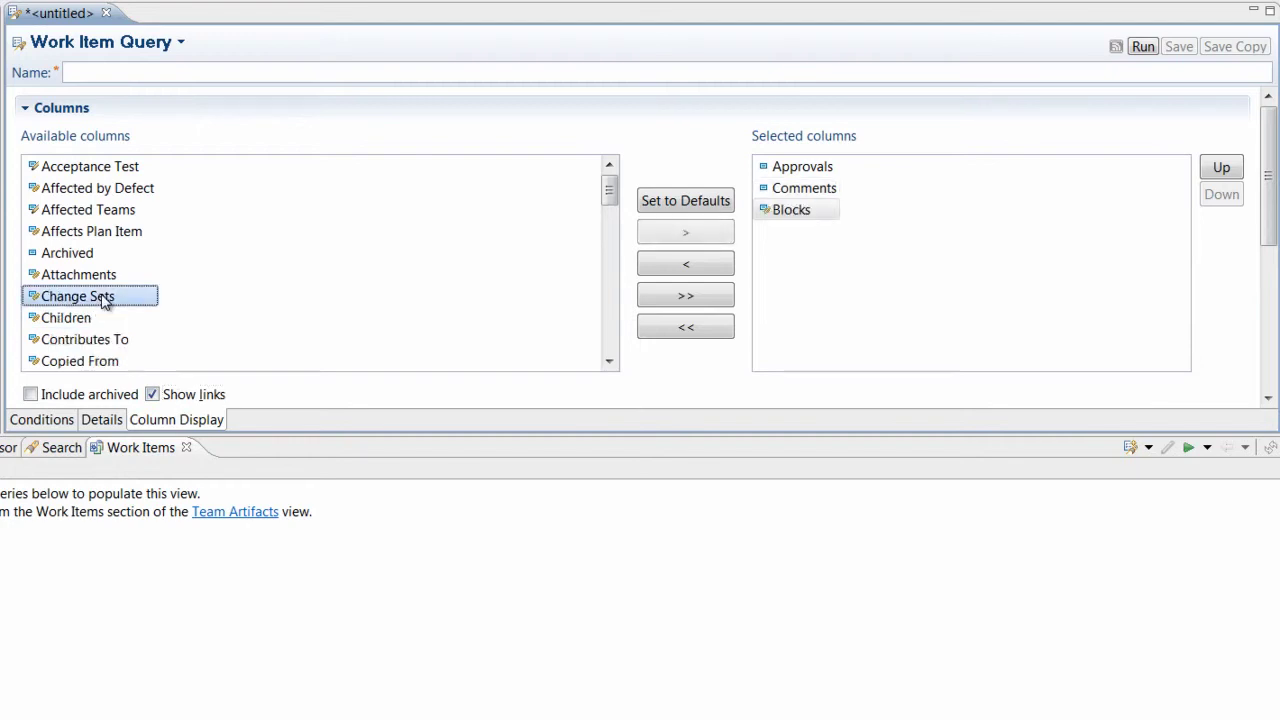
{"action": "double_click", "coordinate": [105, 300]}
{"action": "double_click", "coordinate": [105, 300]}
{"action": "double_click", "coordinate": [105, 300]}
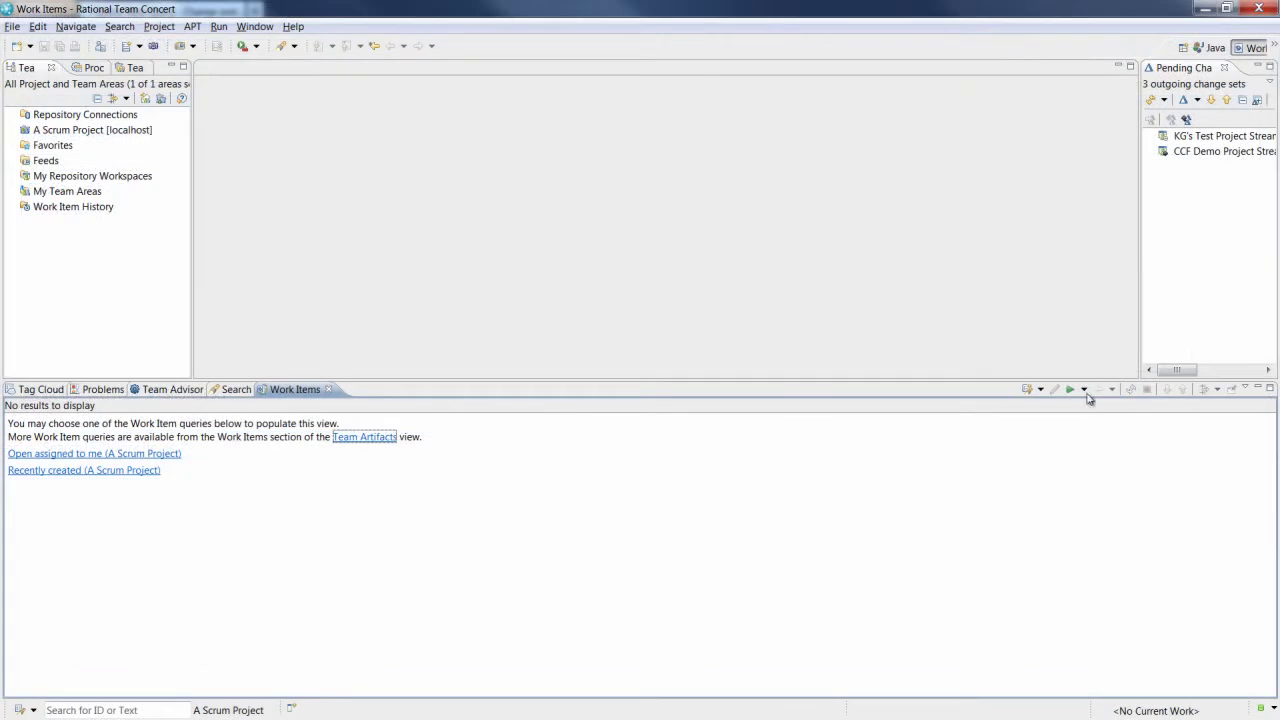
Step: Run the Show links query and view the details of parent story 257, then close them
{"action": "left_click", "coordinate": [1085, 391]}
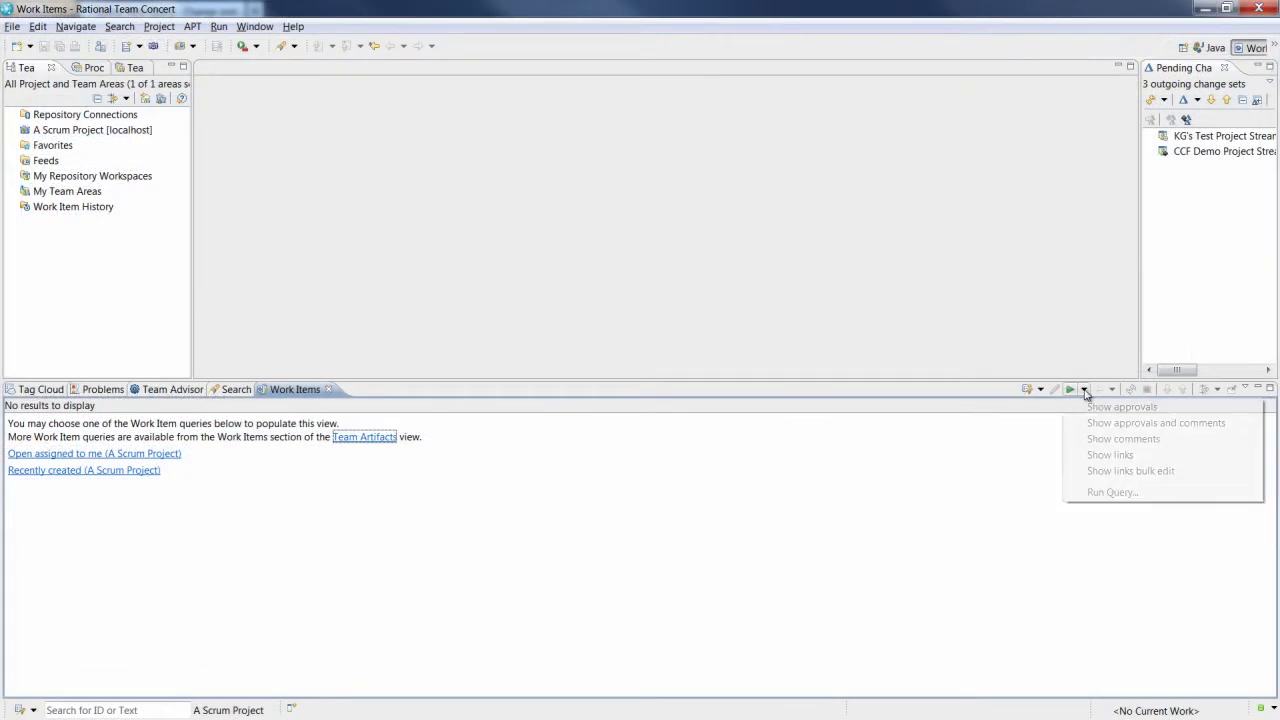
{"action": "left_click", "coordinate": [1092, 456]}
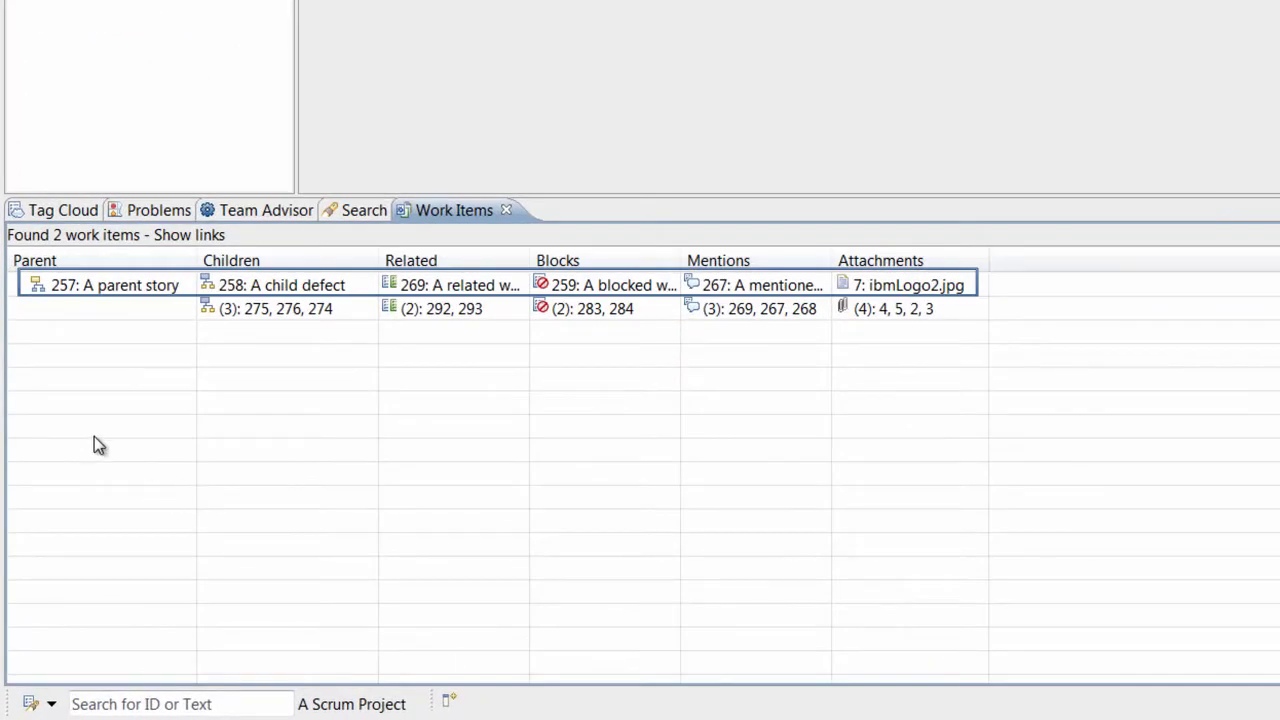
{"action": "mouse_move", "coordinate": [155, 300]}
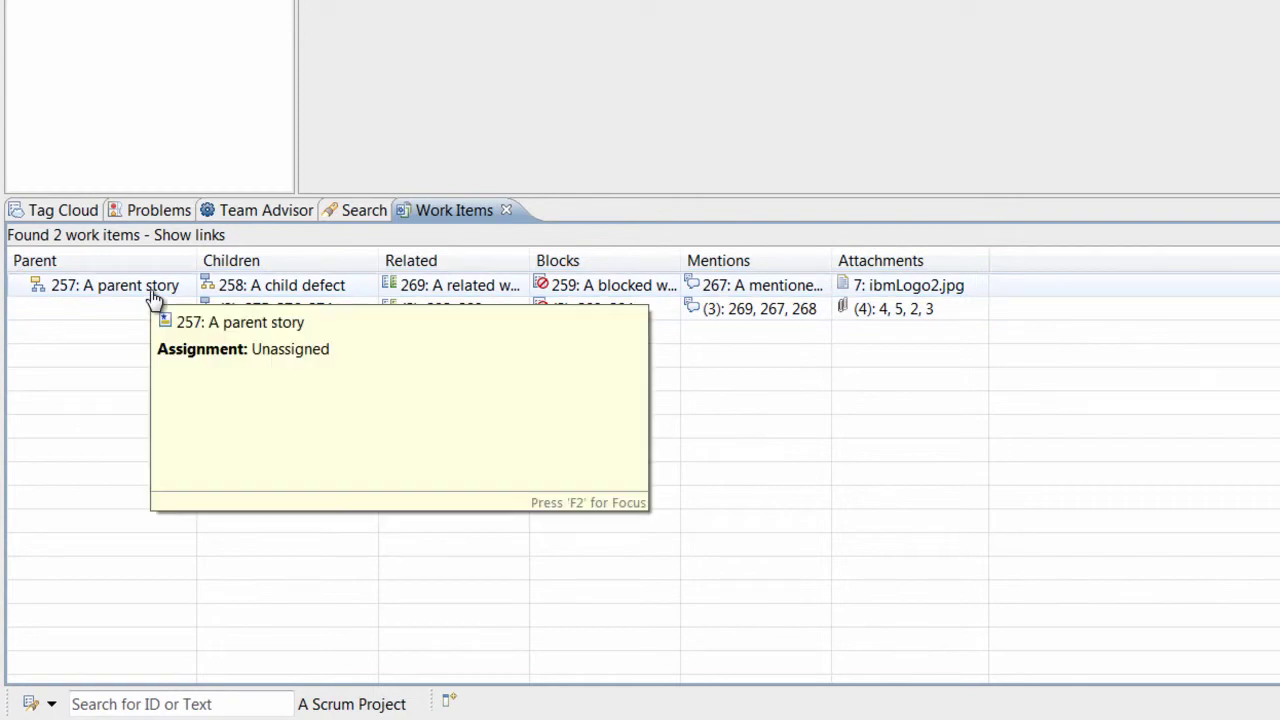
{"action": "key", "text": "F2"}
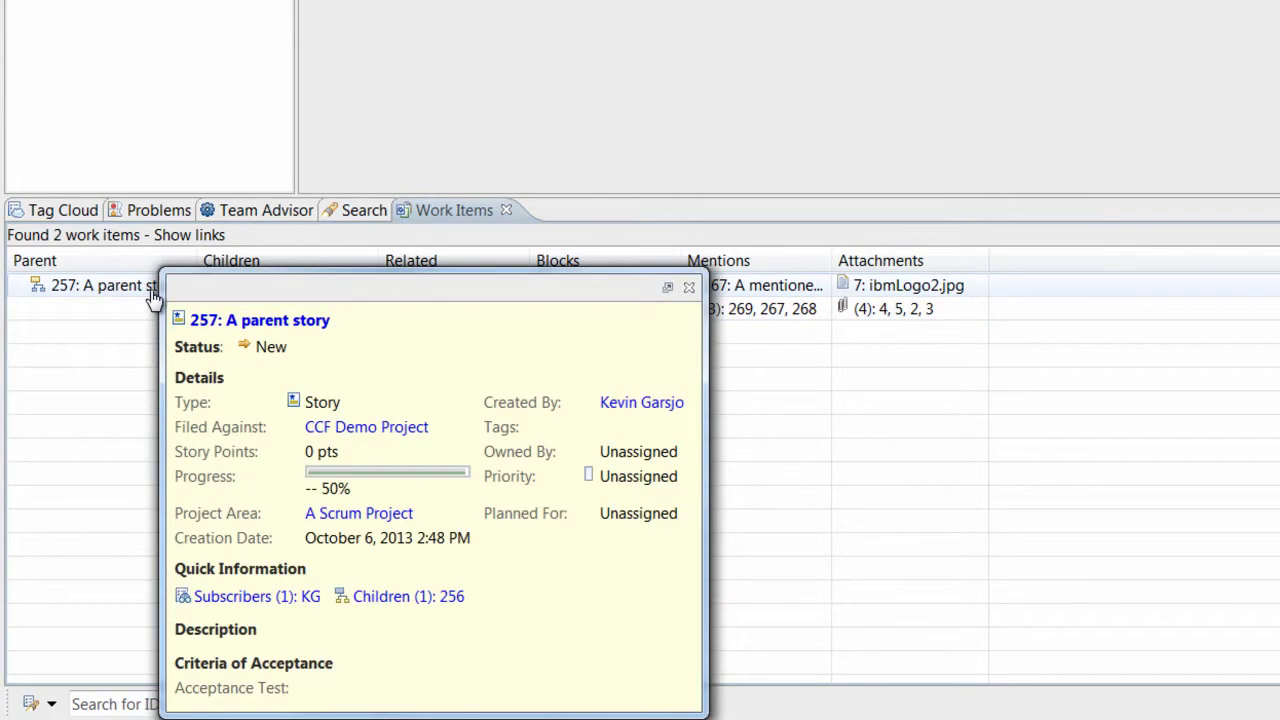
{"action": "left_click", "coordinate": [690, 288]}
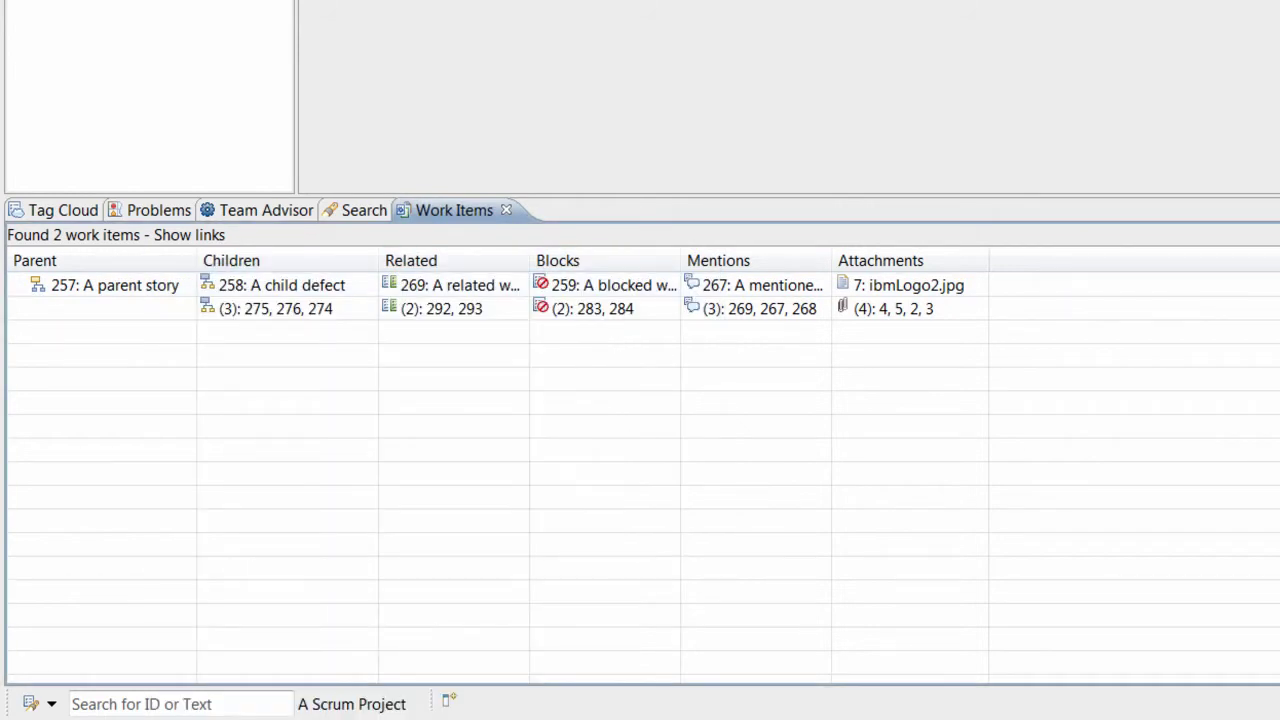
Step: View the list of children in the second result row, open child defect 275 from it and close that defect
{"action": "mouse_move", "coordinate": [957, 294]}
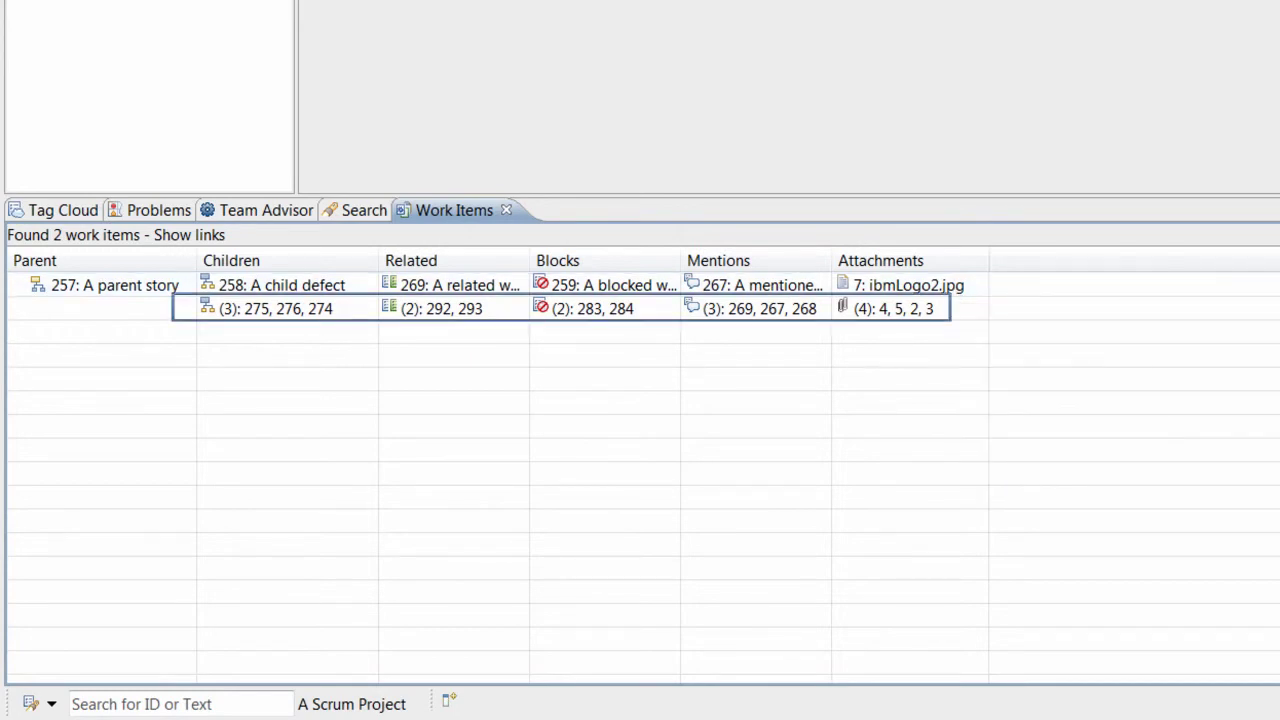
{"action": "mouse_move", "coordinate": [333, 319]}
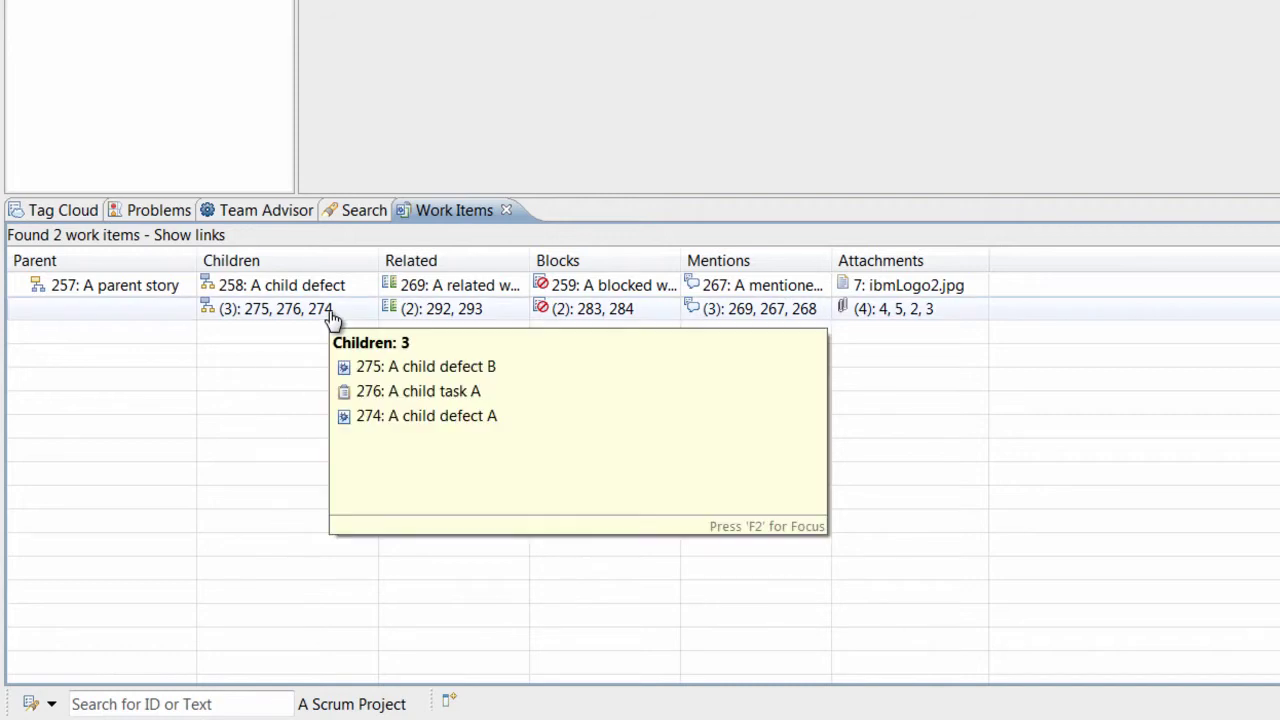
{"action": "key", "text": "F2"}
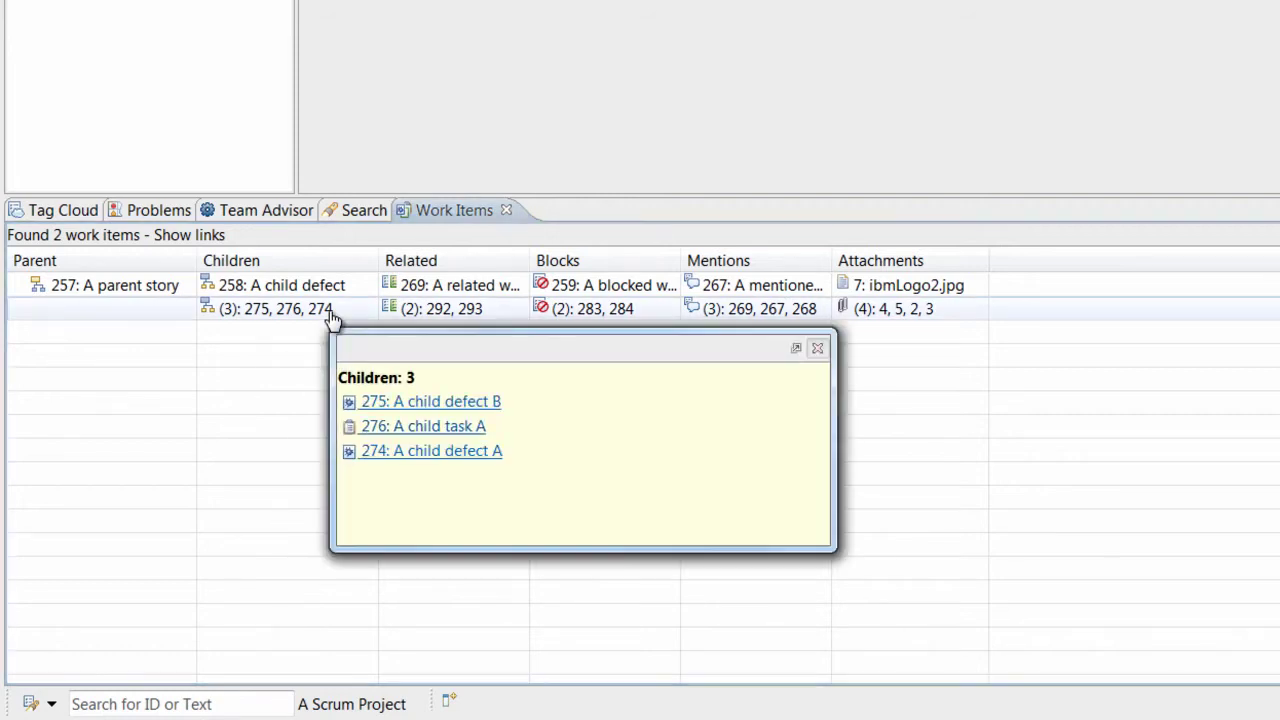
{"action": "left_click", "coordinate": [458, 408]}
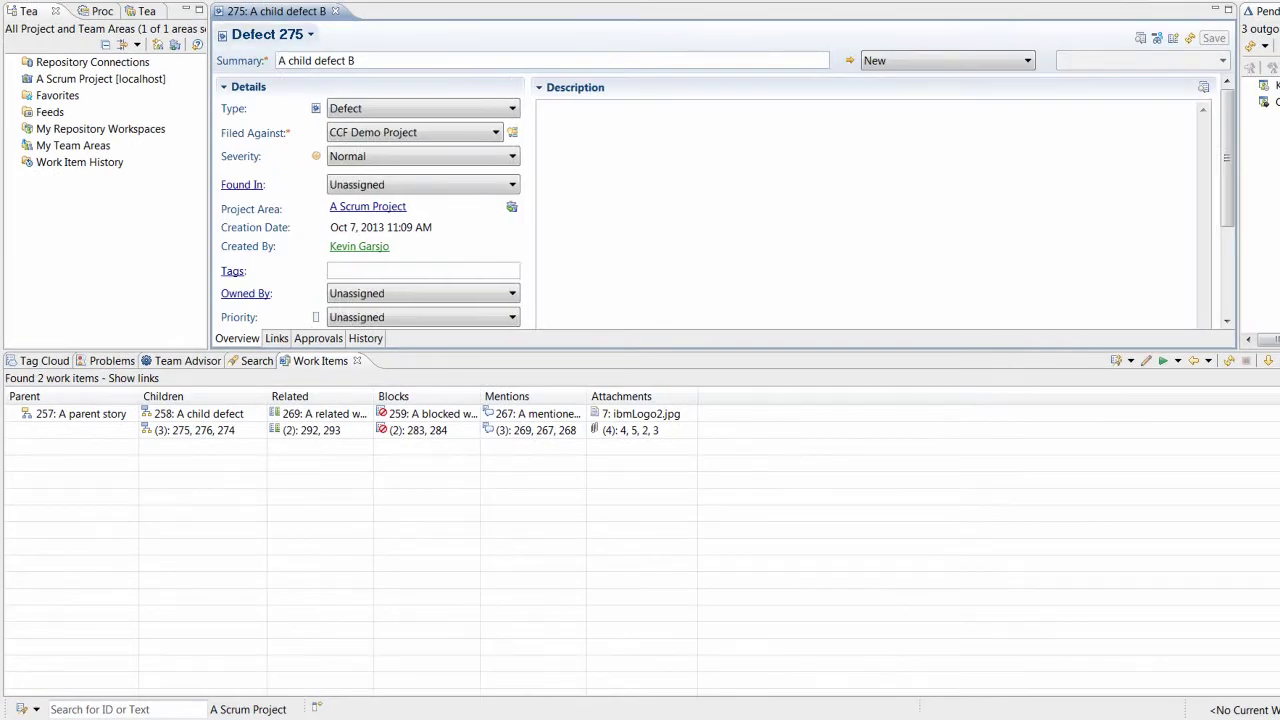
{"action": "left_click", "coordinate": [335, 11]}
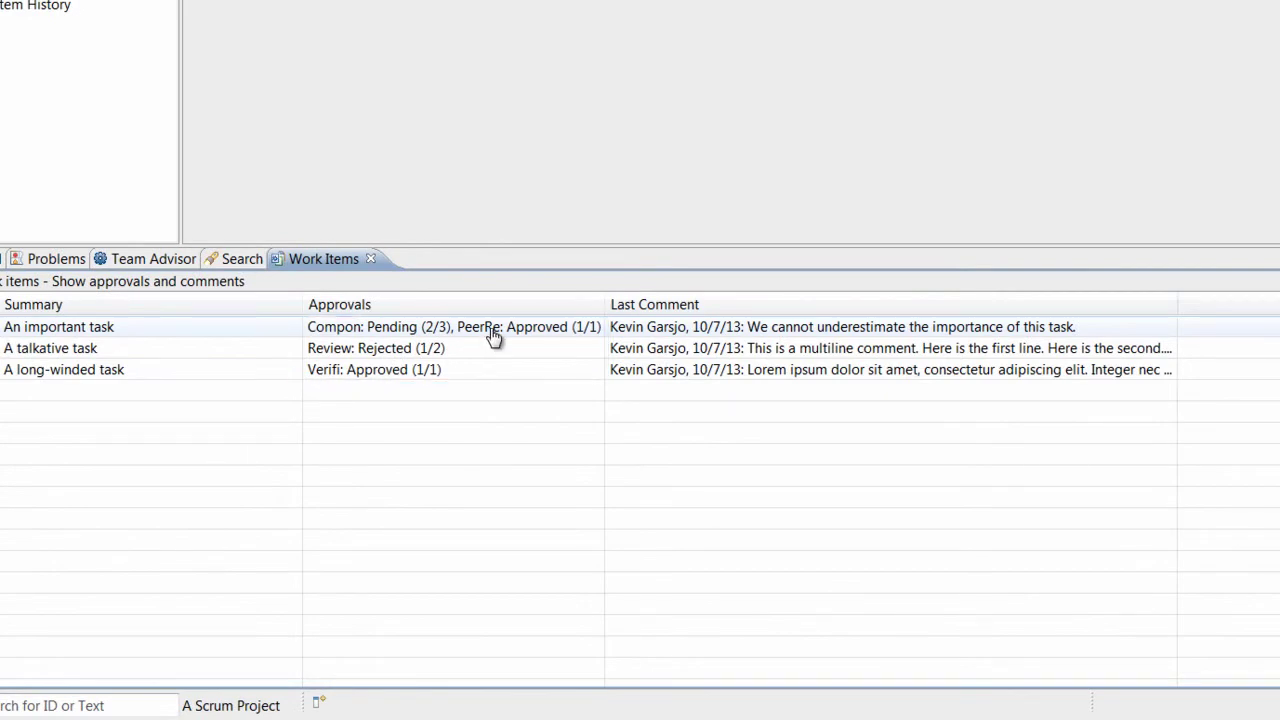
Step: View the full approvals of "An important task" and read through the full comment on "A long-winded task"
{"action": "mouse_move", "coordinate": [492, 334]}
{"action": "key", "text": "F2"}
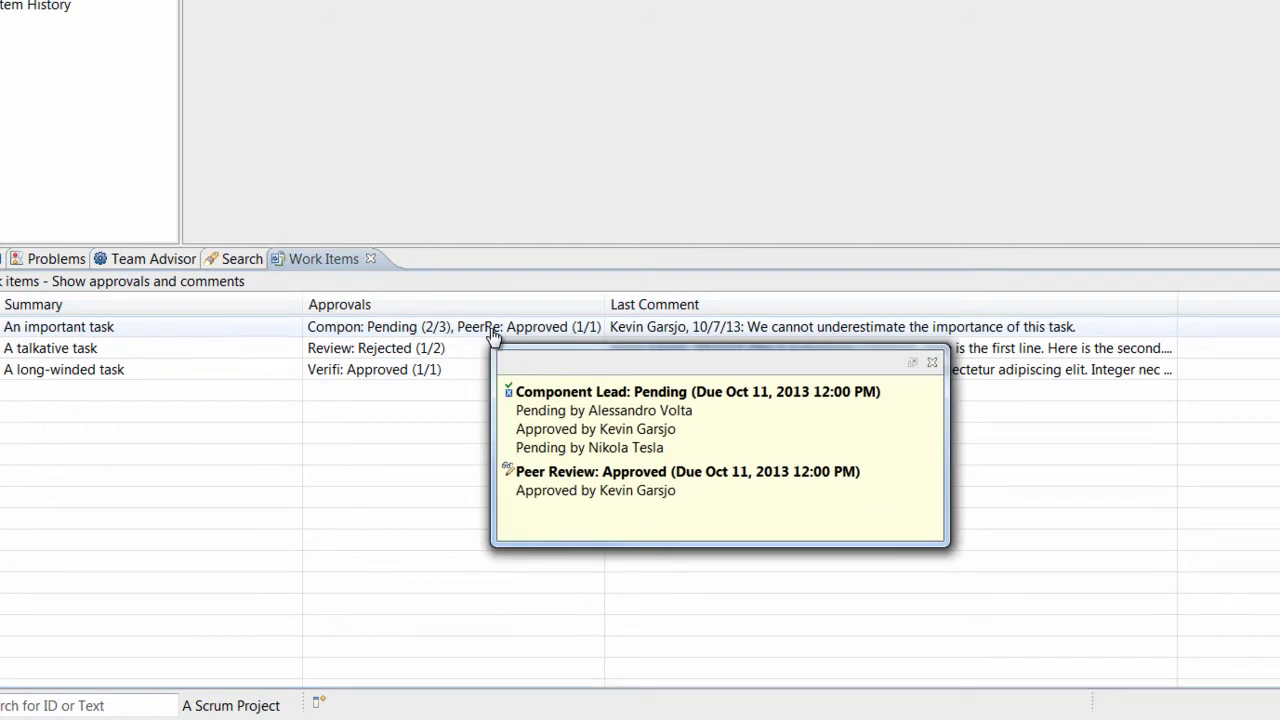
{"action": "key", "text": "Escape"}
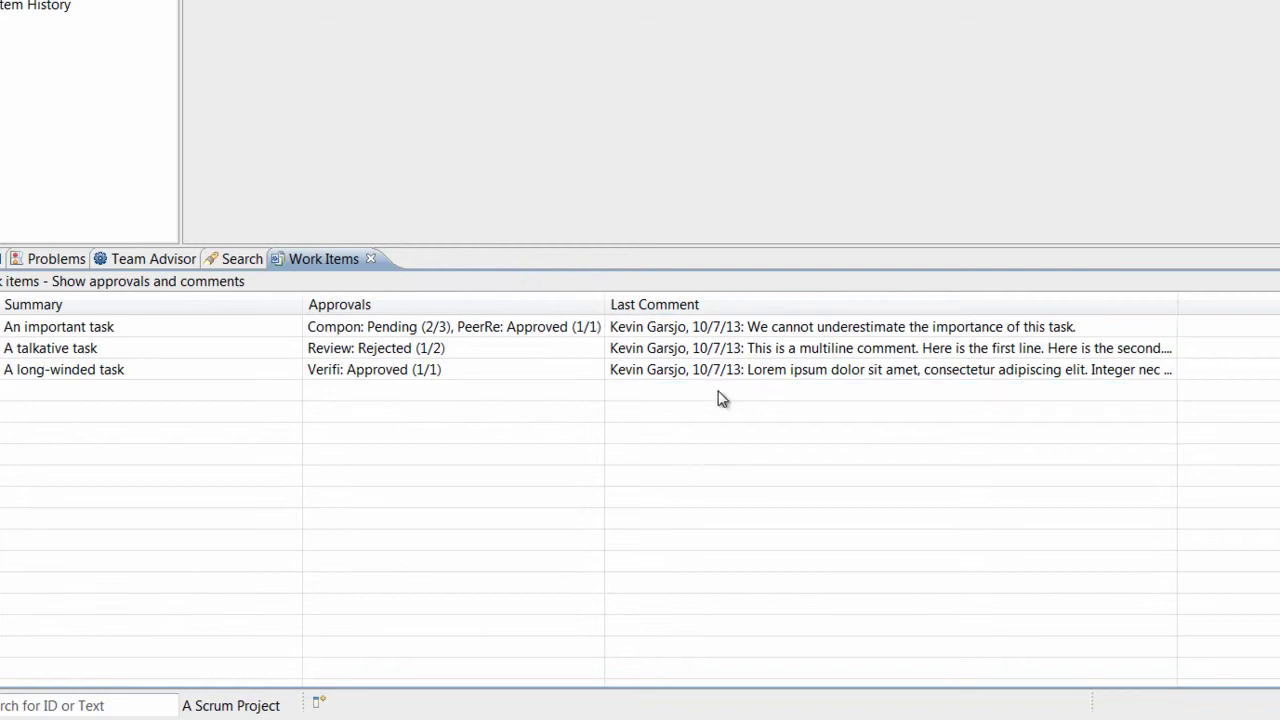
{"action": "mouse_move", "coordinate": [731, 380]}
{"action": "key", "text": "F2"}
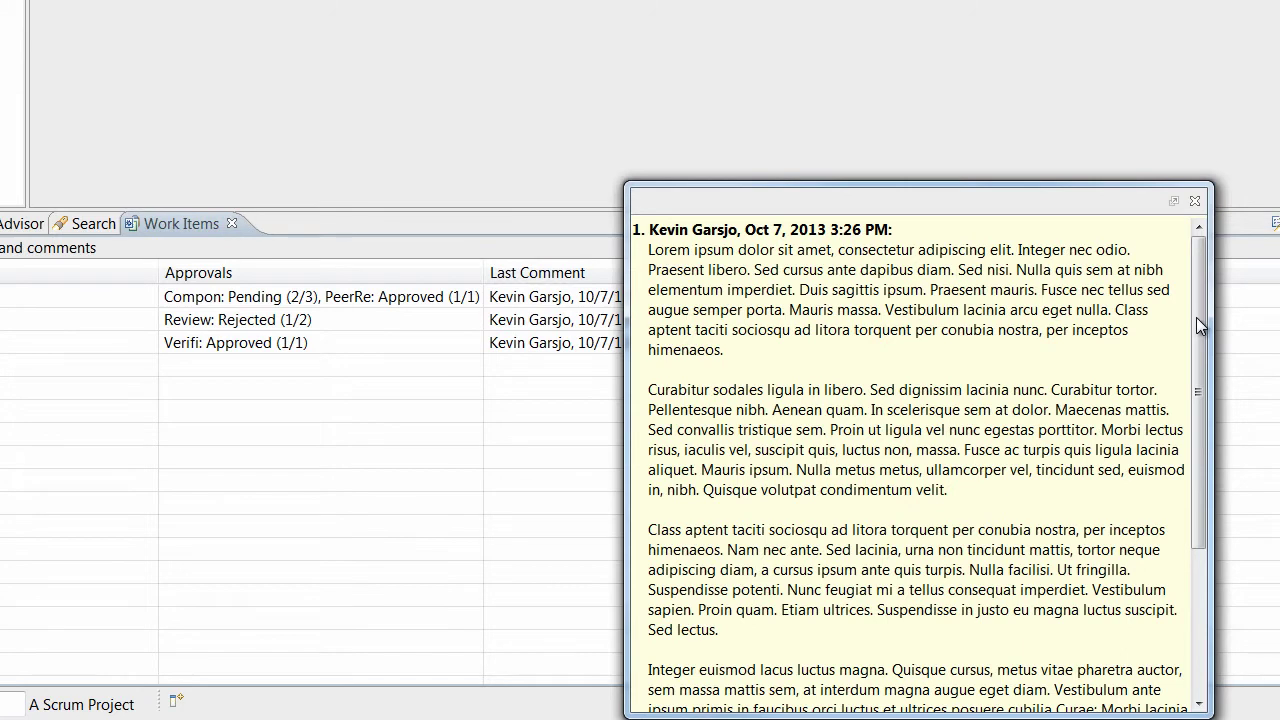
{"action": "left_click_drag", "start_coordinate": [1196, 320], "coordinate": [1203, 496]}
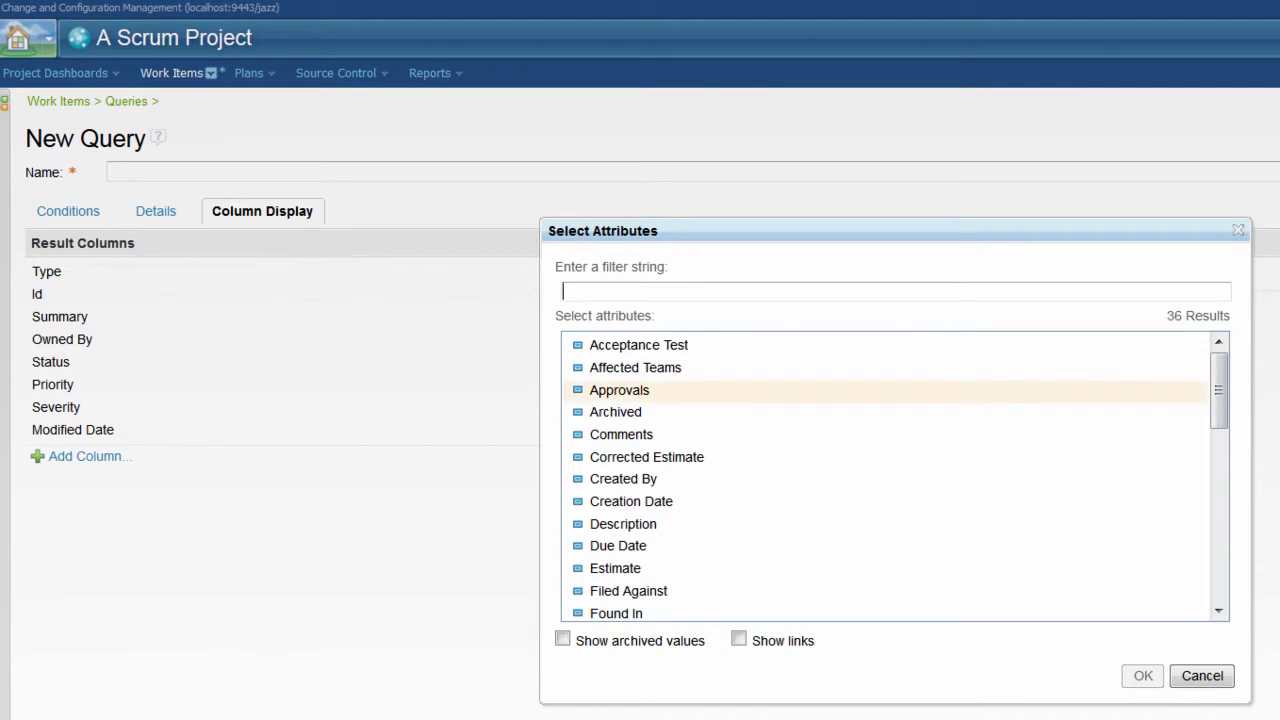
Step: In the web client's new query, add the Approvals attribute as a result column
{"action": "left_click", "coordinate": [620, 391]}
{"action": "left_click", "coordinate": [1143, 676]}
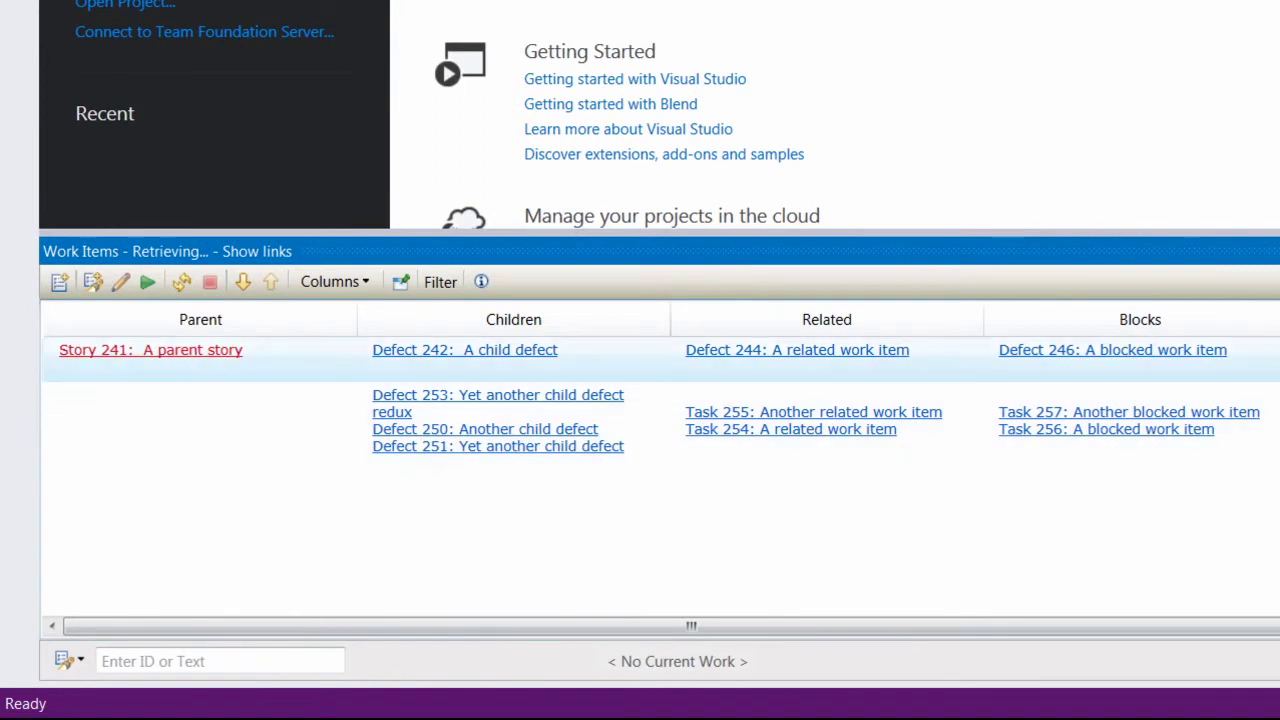
Step: Switch to Visual Studio and open parent story 241 from the Show links results
{"action": "left_click", "coordinate": [151, 350]}
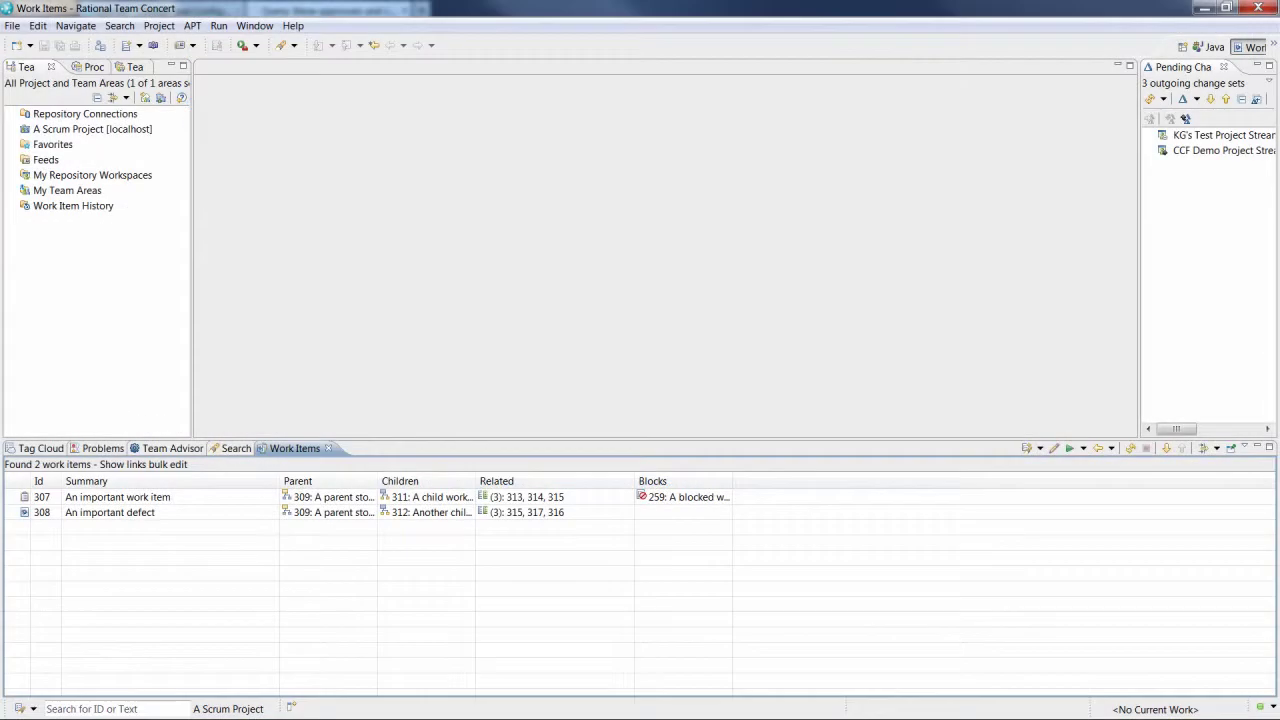
Step: Add "273: Multi-value links" as a related item of both work items 307 and 308 and refresh the results
{"action": "left_click", "coordinate": [528, 552], "text": "ctrl"}
{"action": "right_click", "coordinate": [525, 550]}
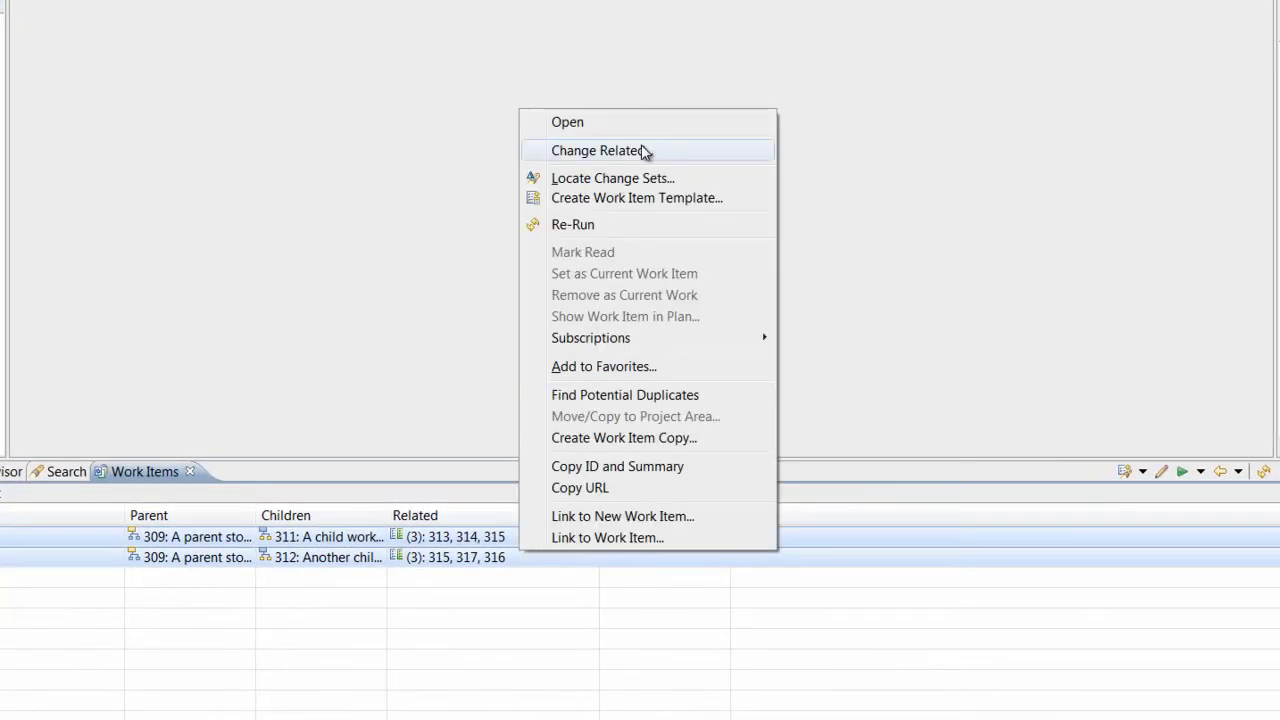
{"action": "left_click", "coordinate": [645, 150]}
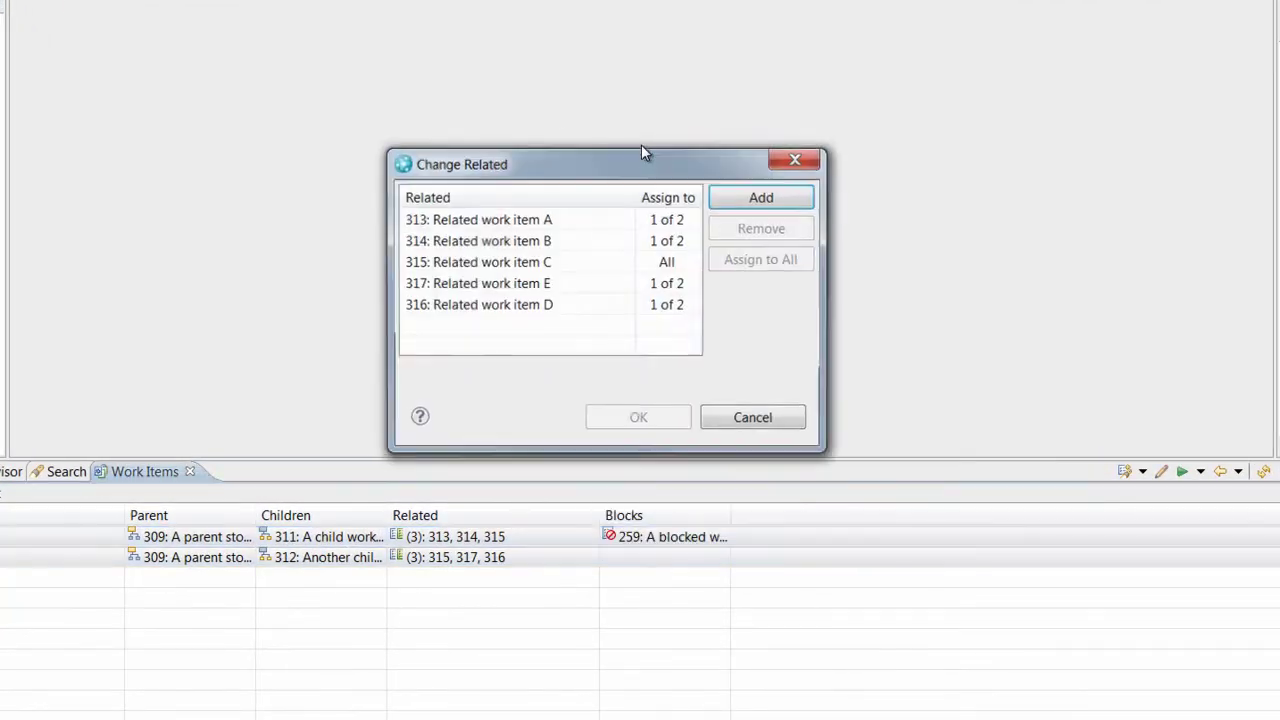
{"action": "left_click", "coordinate": [754, 199]}
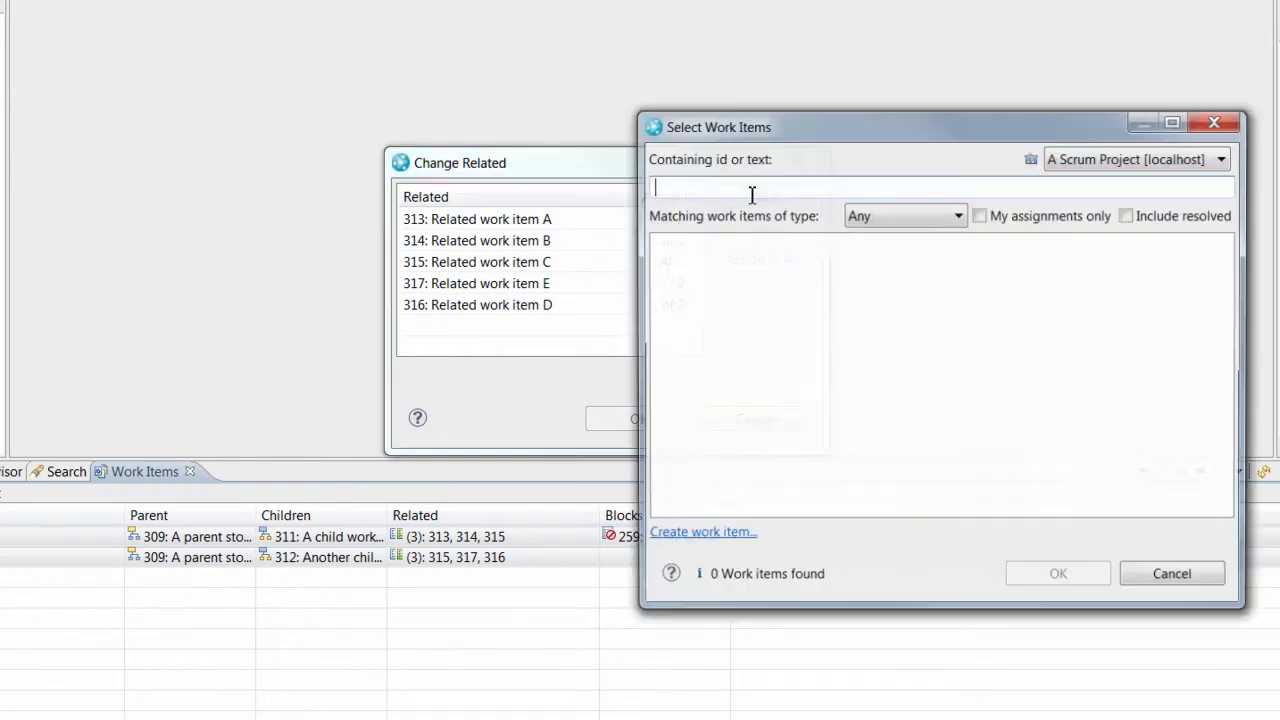
{"action": "double_click", "coordinate": [754, 265]}
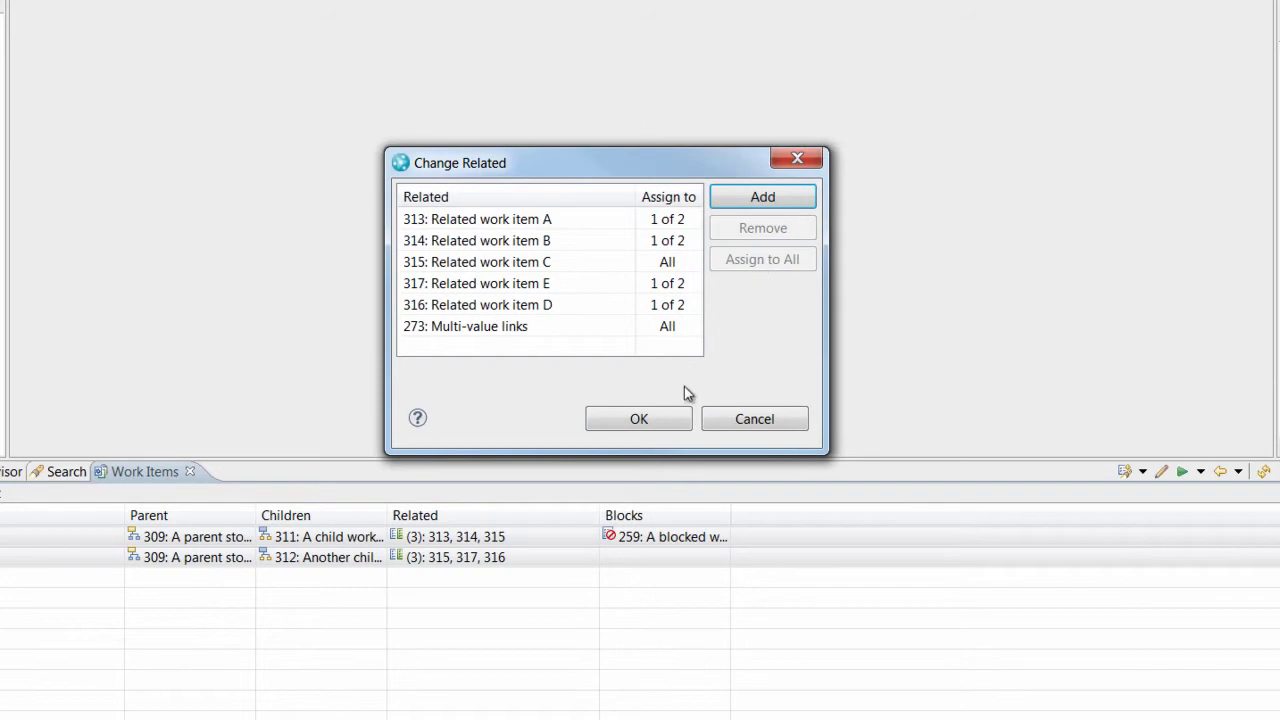
{"action": "left_click", "coordinate": [640, 420]}
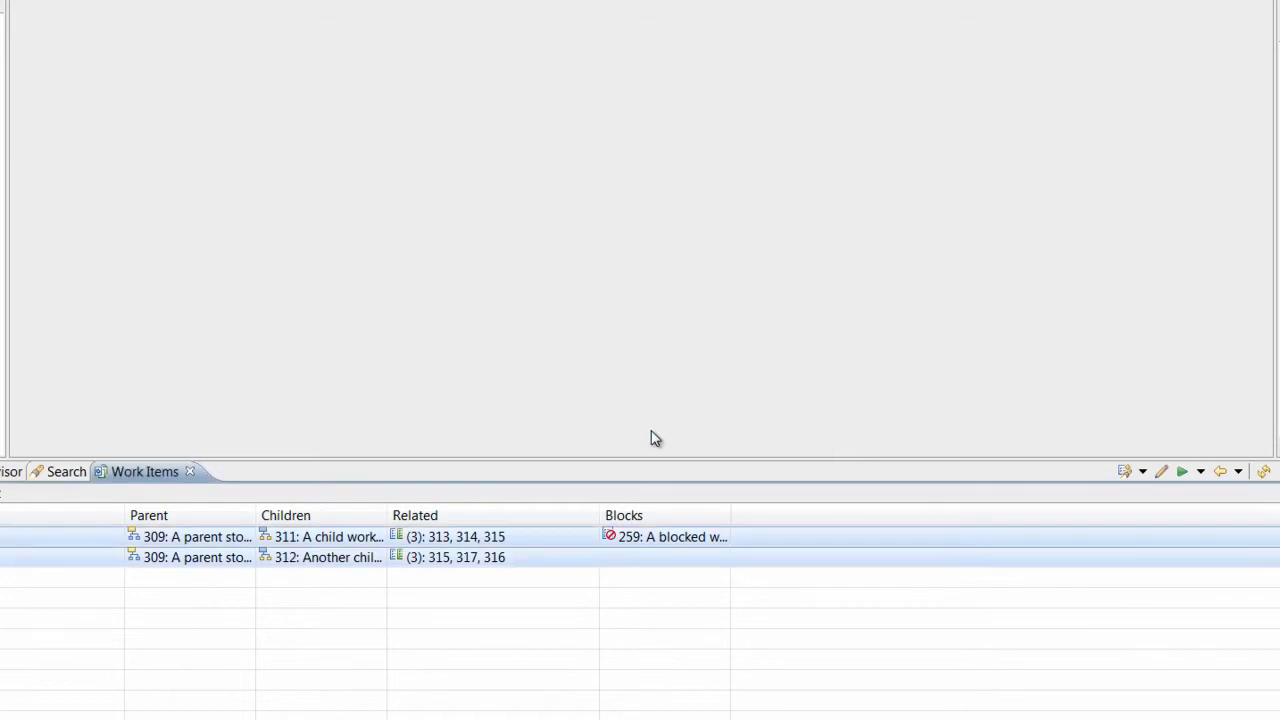
{"action": "left_click", "coordinate": [1264, 471]}
Step: Assign the Blocks link to "259: A blocked work item" to all selected work items and refresh the results
{"action": "right_click", "coordinate": [720, 557]}
{"action": "left_click", "coordinate": [857, 151]}
{"action": "left_click", "coordinate": [671, 222]}
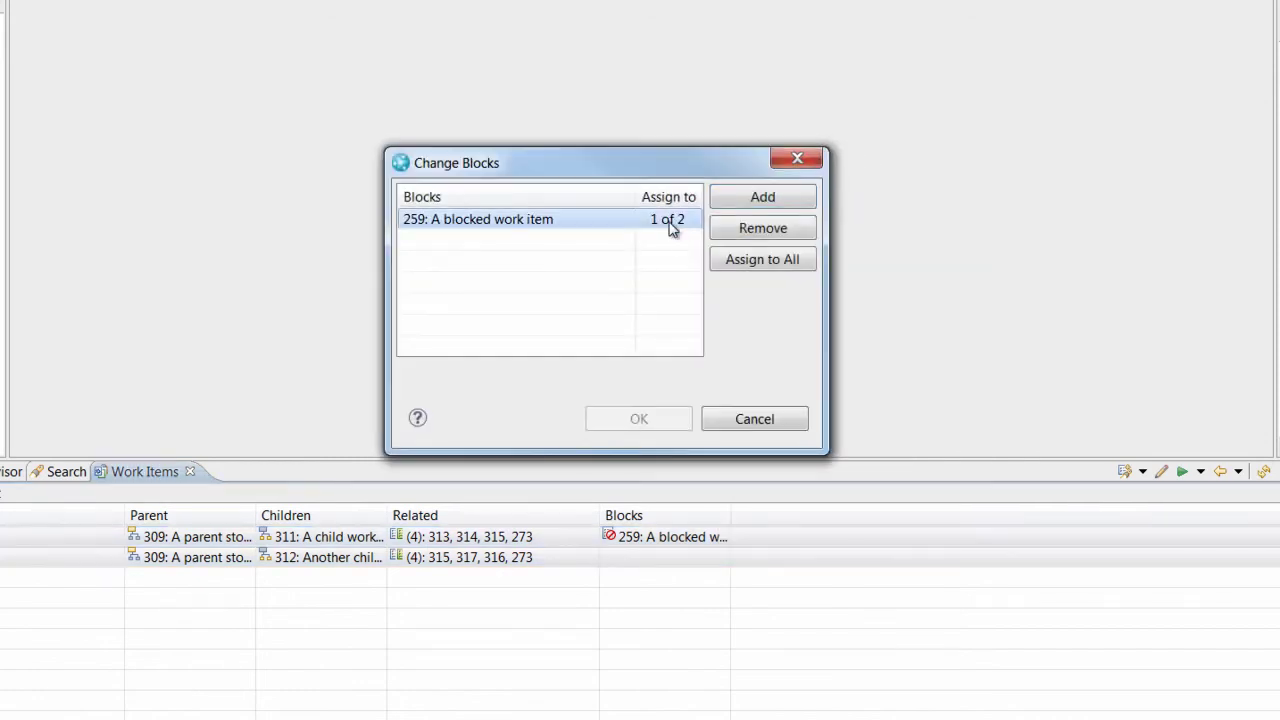
{"action": "left_click", "coordinate": [745, 262]}
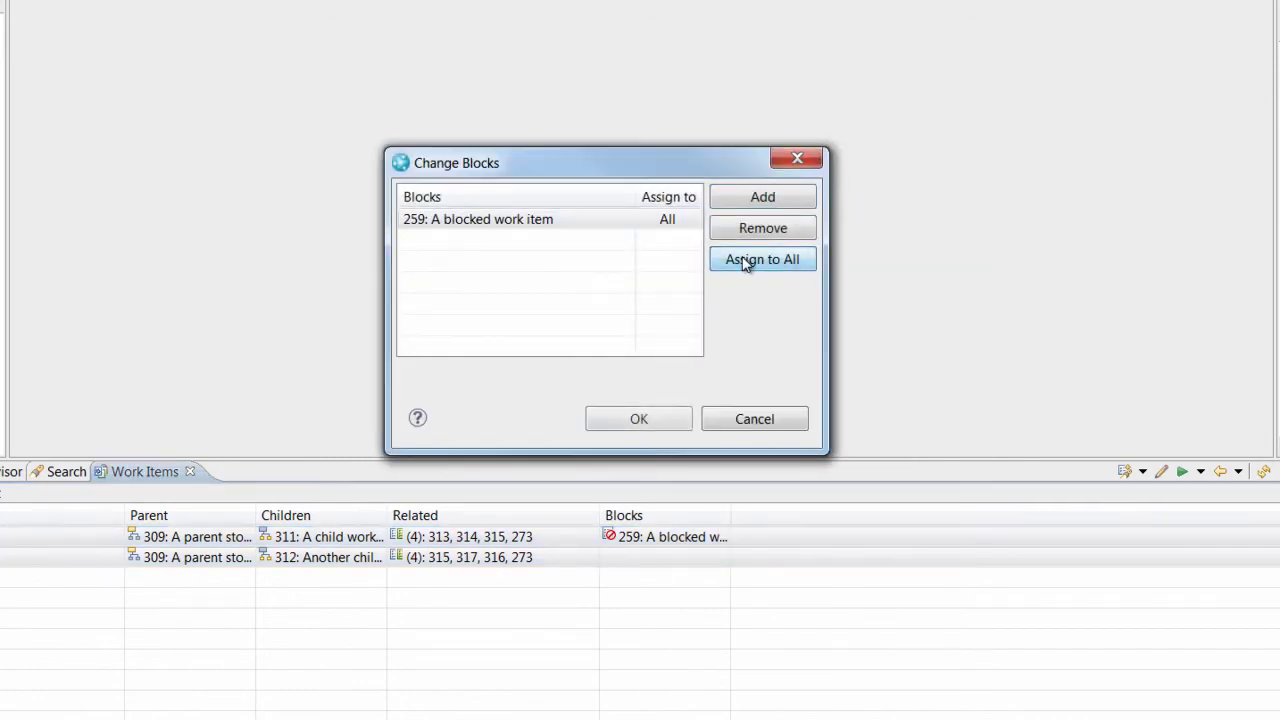
{"action": "left_click", "coordinate": [650, 426]}
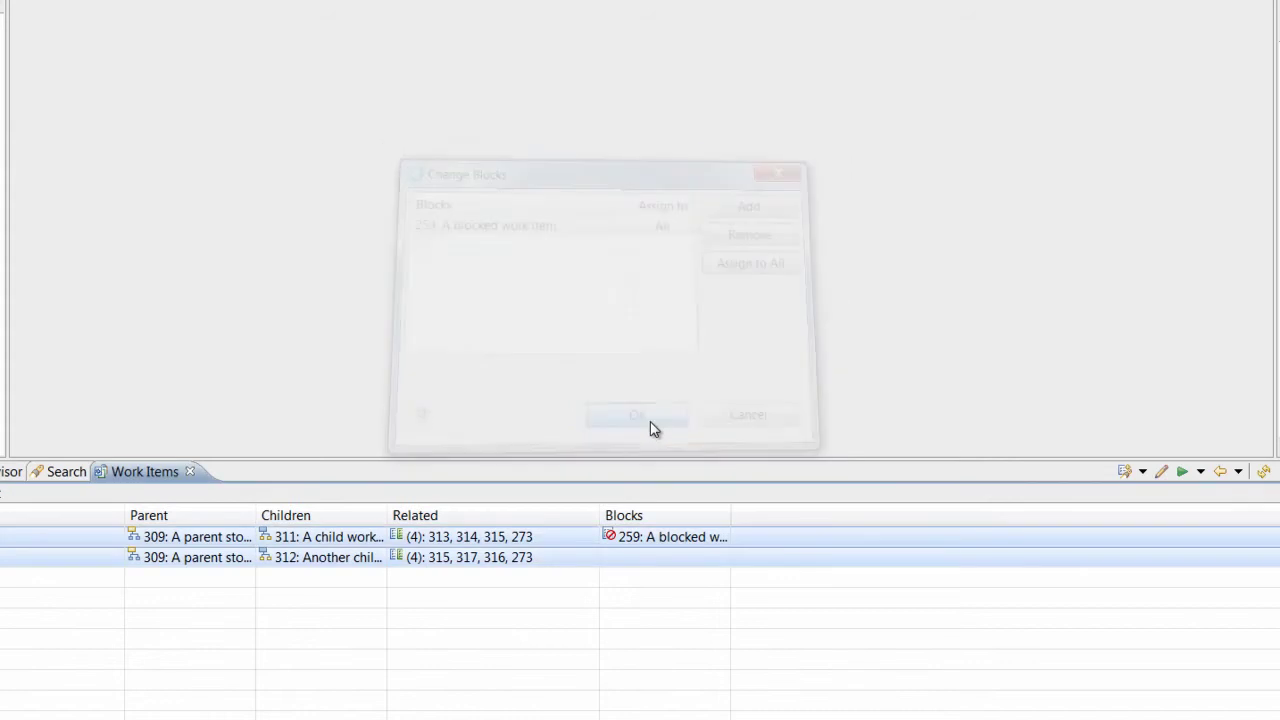
{"action": "left_click", "coordinate": [1268, 474]}
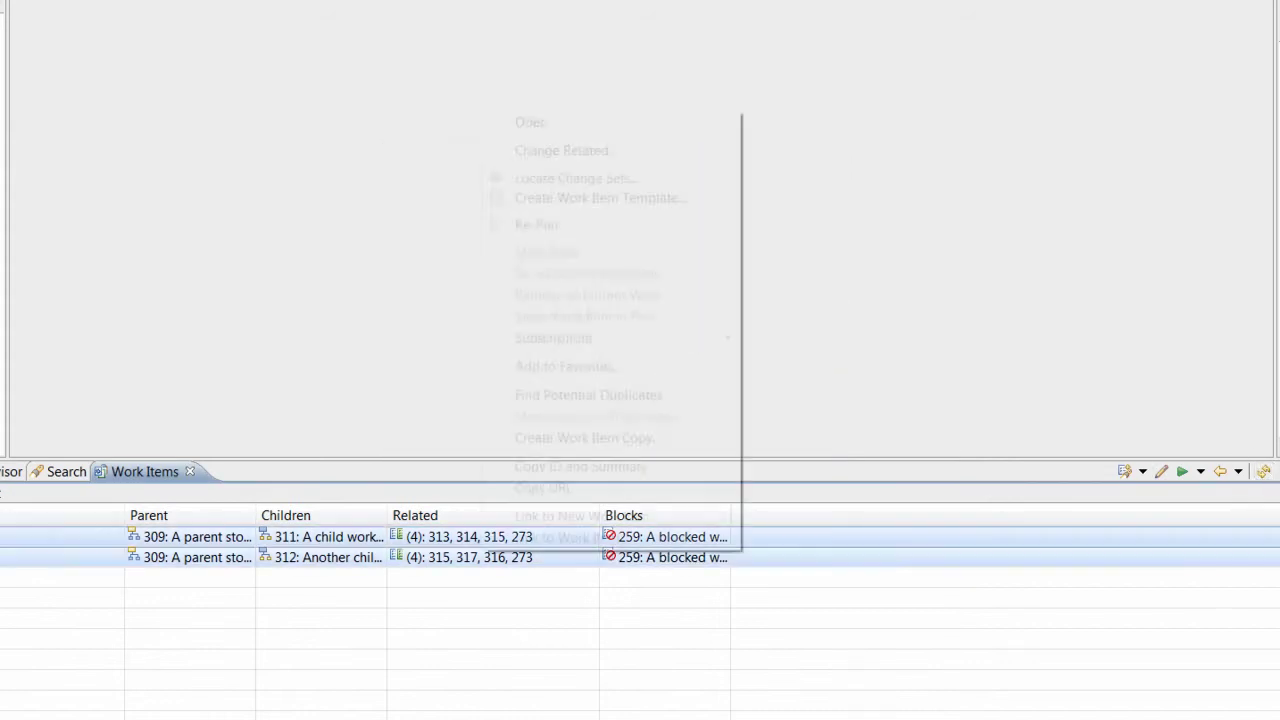
Step: Remove all related links except "315: Related work item C" from both selected work items and refresh the results
{"action": "right_click", "coordinate": [483, 550]}
{"action": "left_click", "coordinate": [662, 150]}
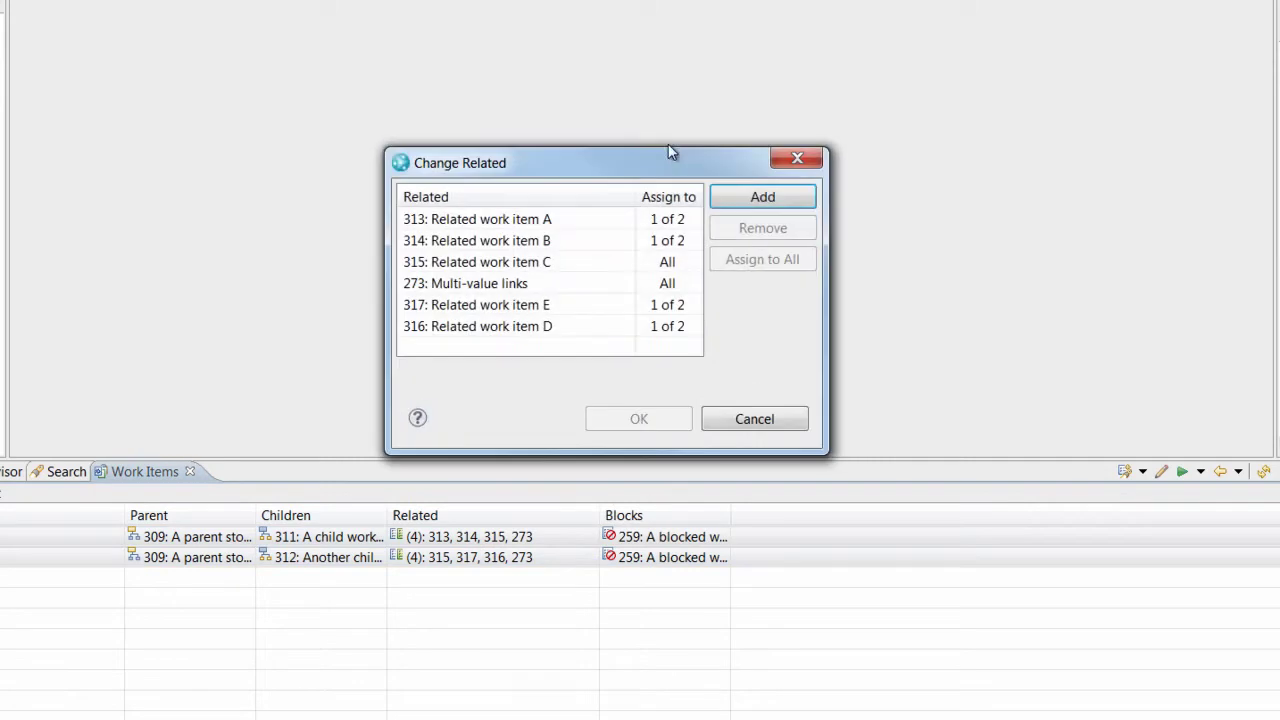
{"action": "left_click", "coordinate": [580, 248]}
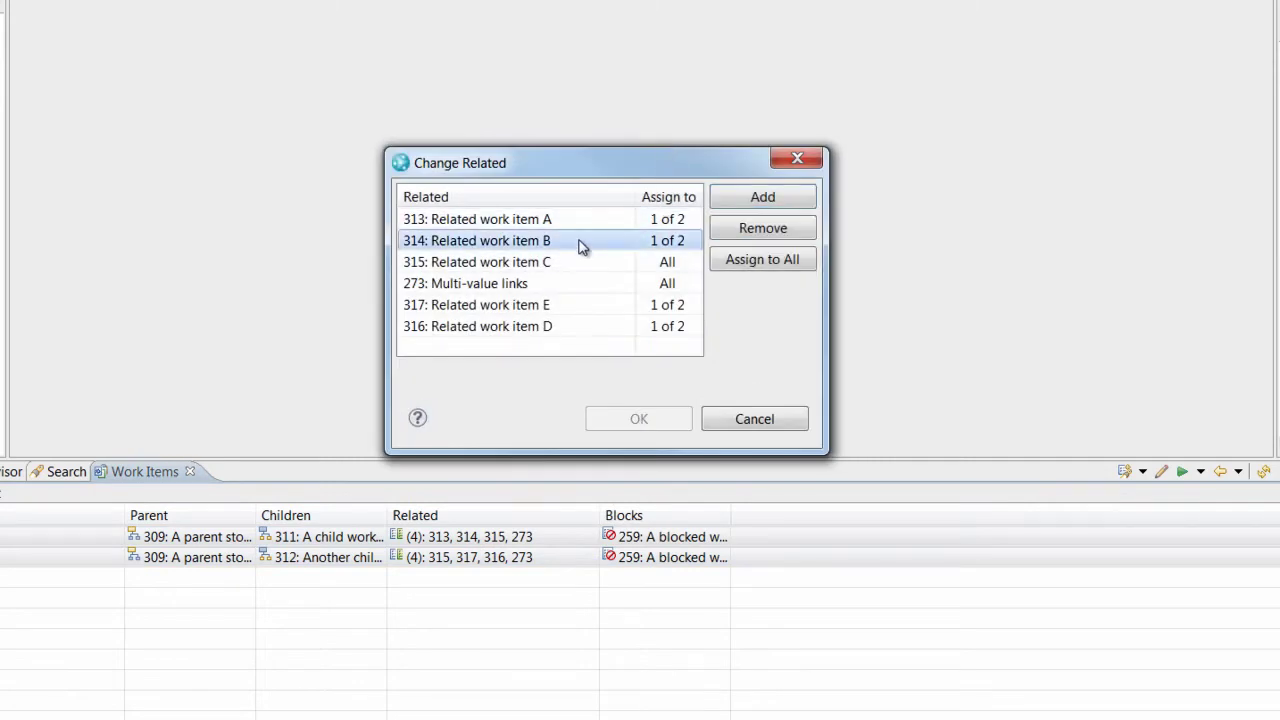
{"action": "key", "text": "ctrl+a"}
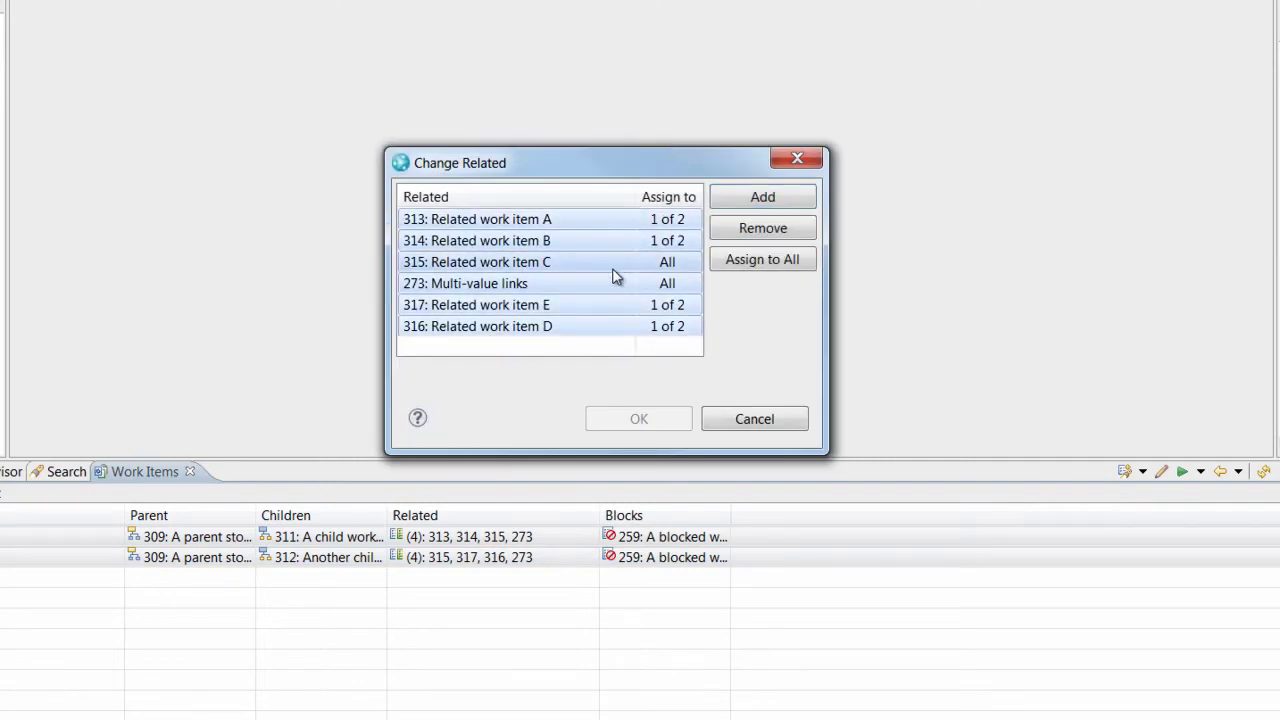
{"action": "left_click", "coordinate": [671, 262], "text": "ctrl"}
{"action": "left_click", "coordinate": [760, 228]}
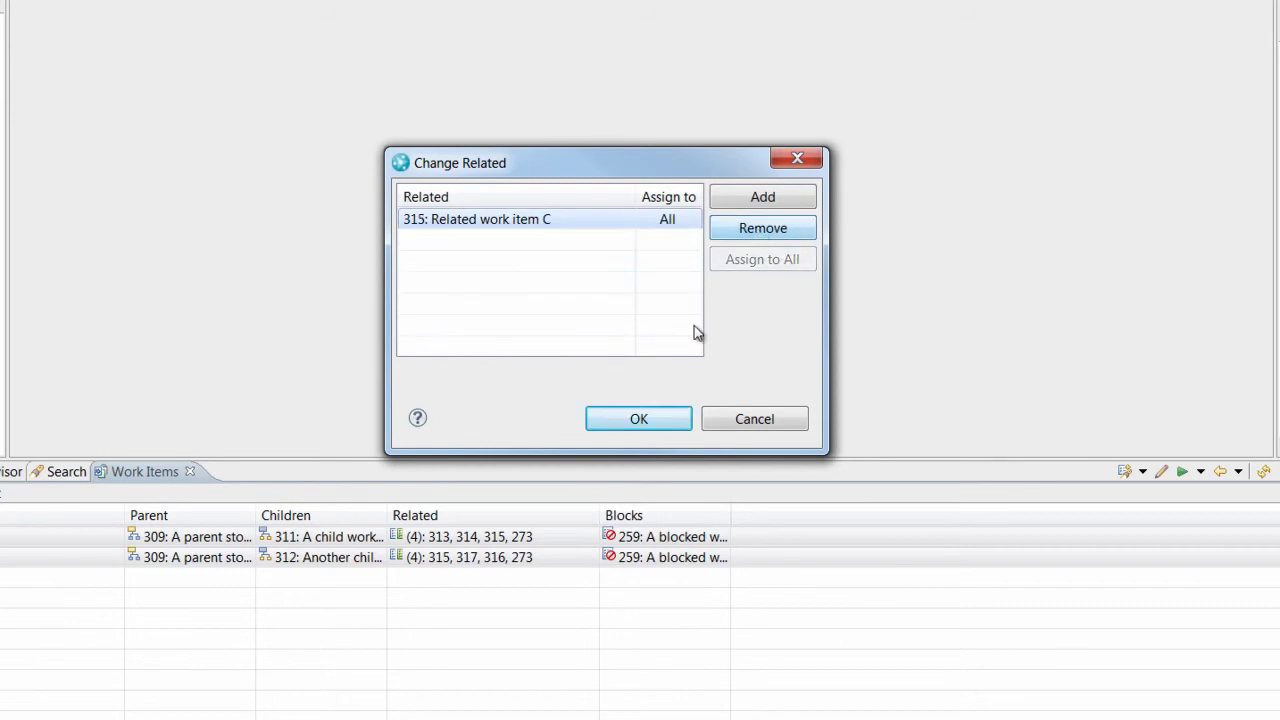
{"action": "left_click", "coordinate": [640, 420]}
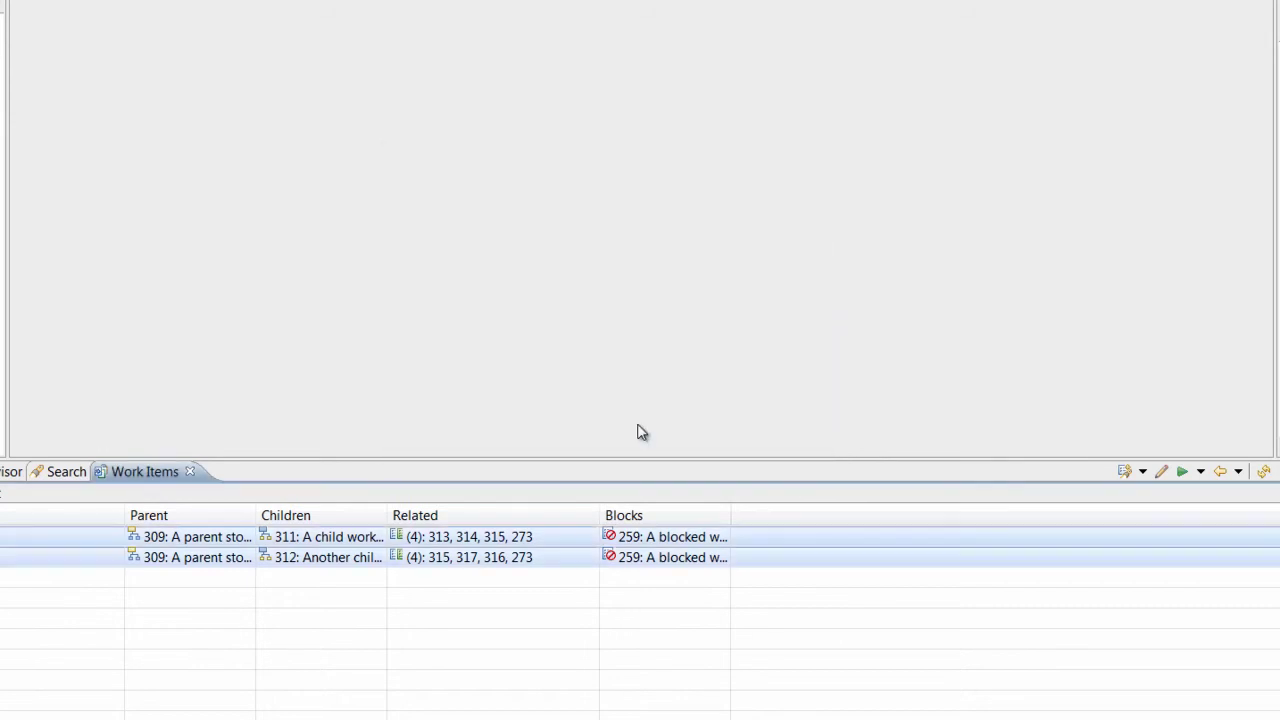
{"action": "left_click", "coordinate": [1264, 471]}
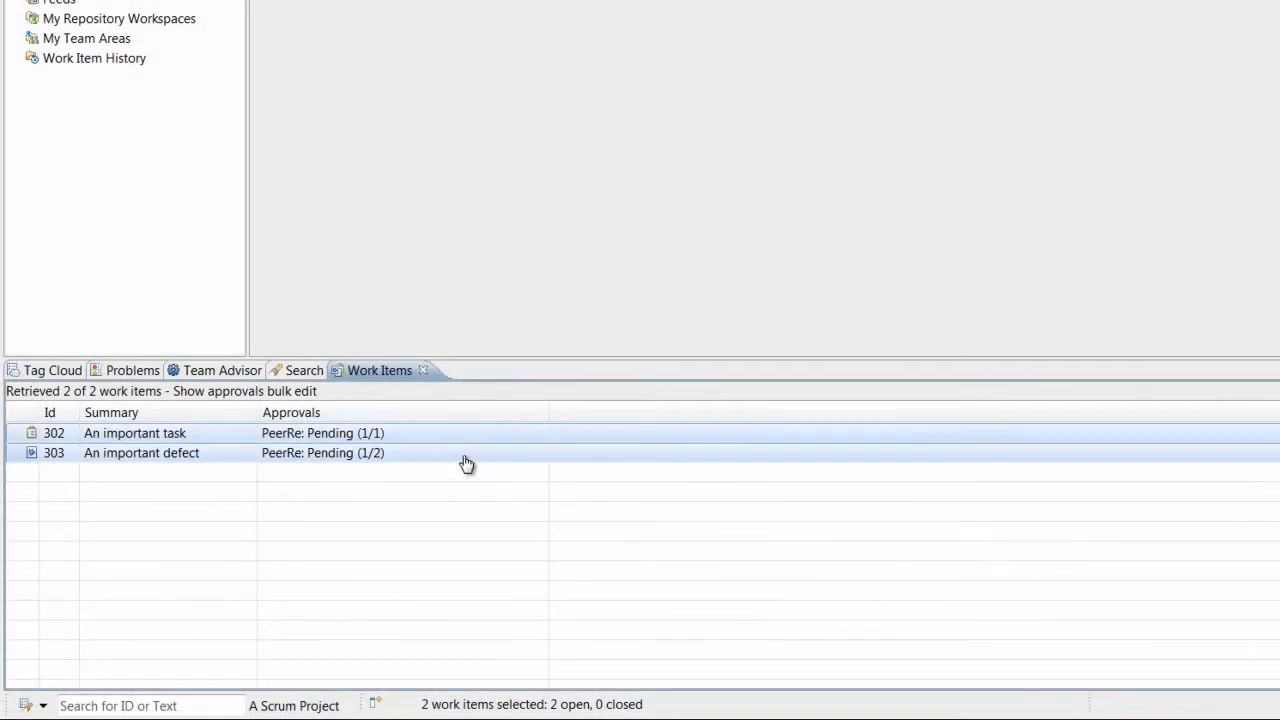
Step: Add an approval with subject "A New Approval", due Oct 11, 2013 12:00 PM, and one approver to work items 302 and 303
{"action": "right_click", "coordinate": [463, 455]}
{"action": "left_click", "coordinate": [583, 70]}
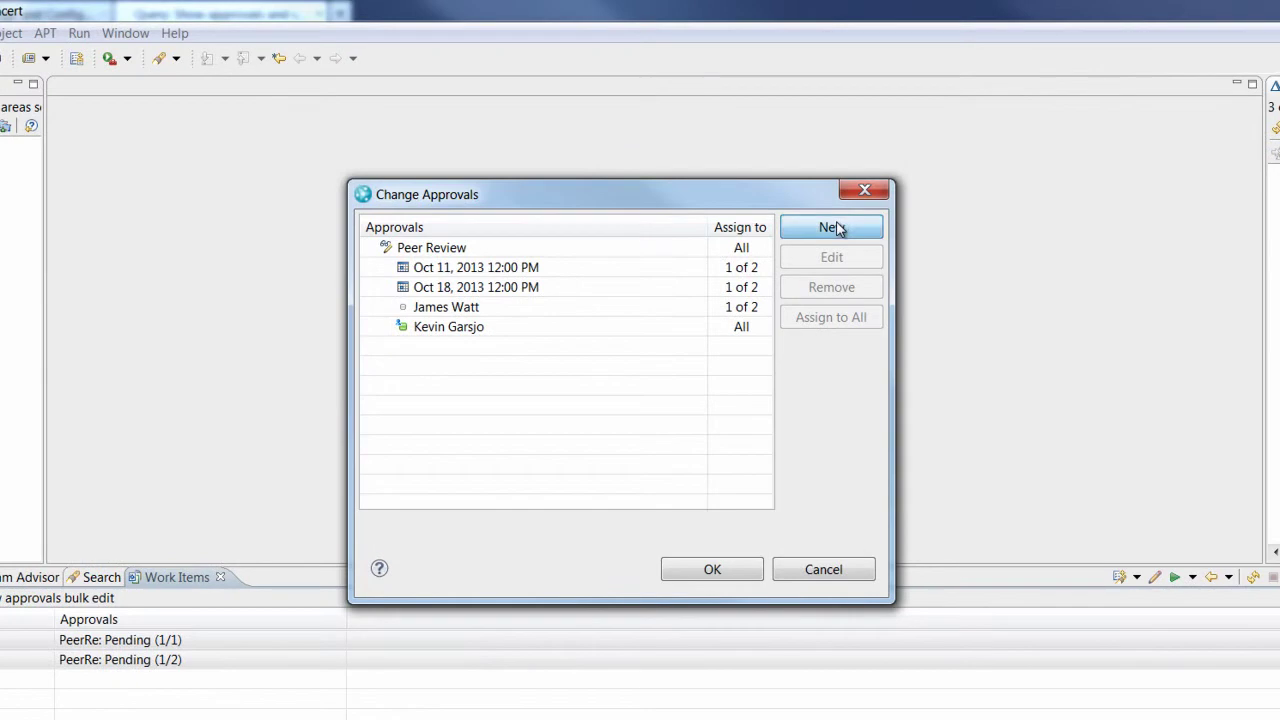
{"action": "left_click", "coordinate": [834, 228]}
{"action": "left_click", "coordinate": [870, 327]}
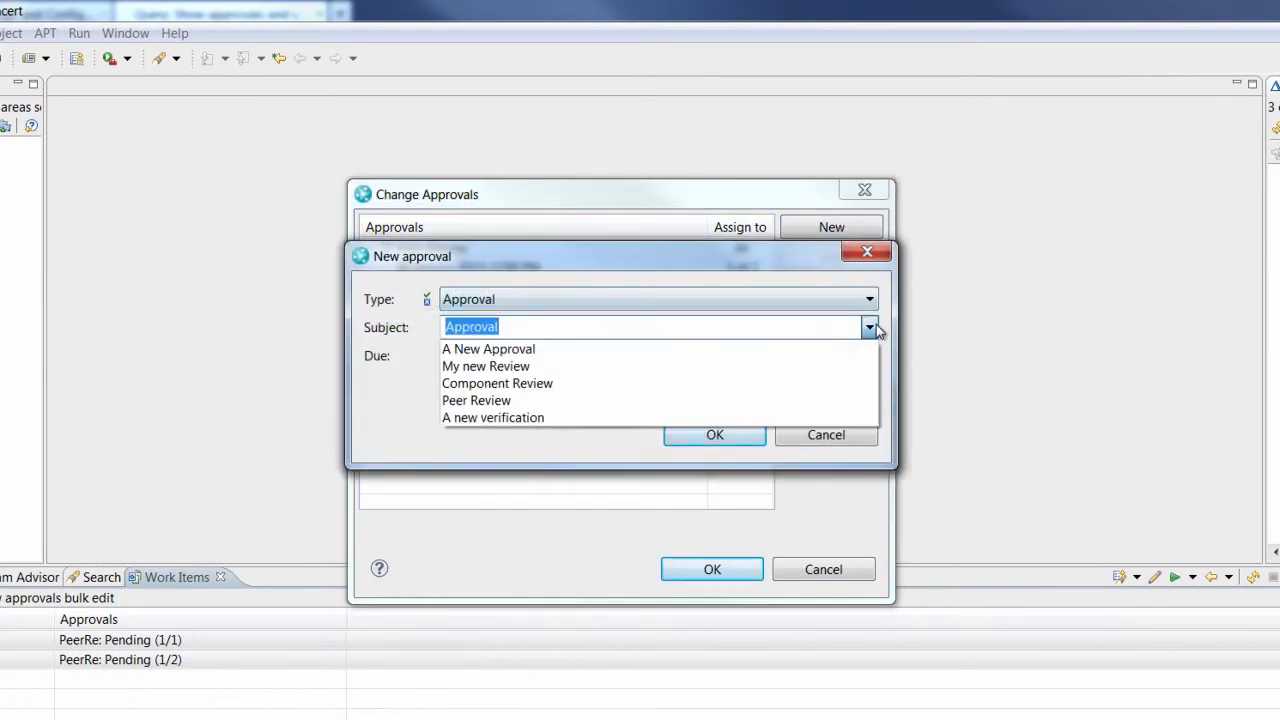
{"action": "left_click", "coordinate": [872, 347]}
{"action": "left_click", "coordinate": [870, 356]}
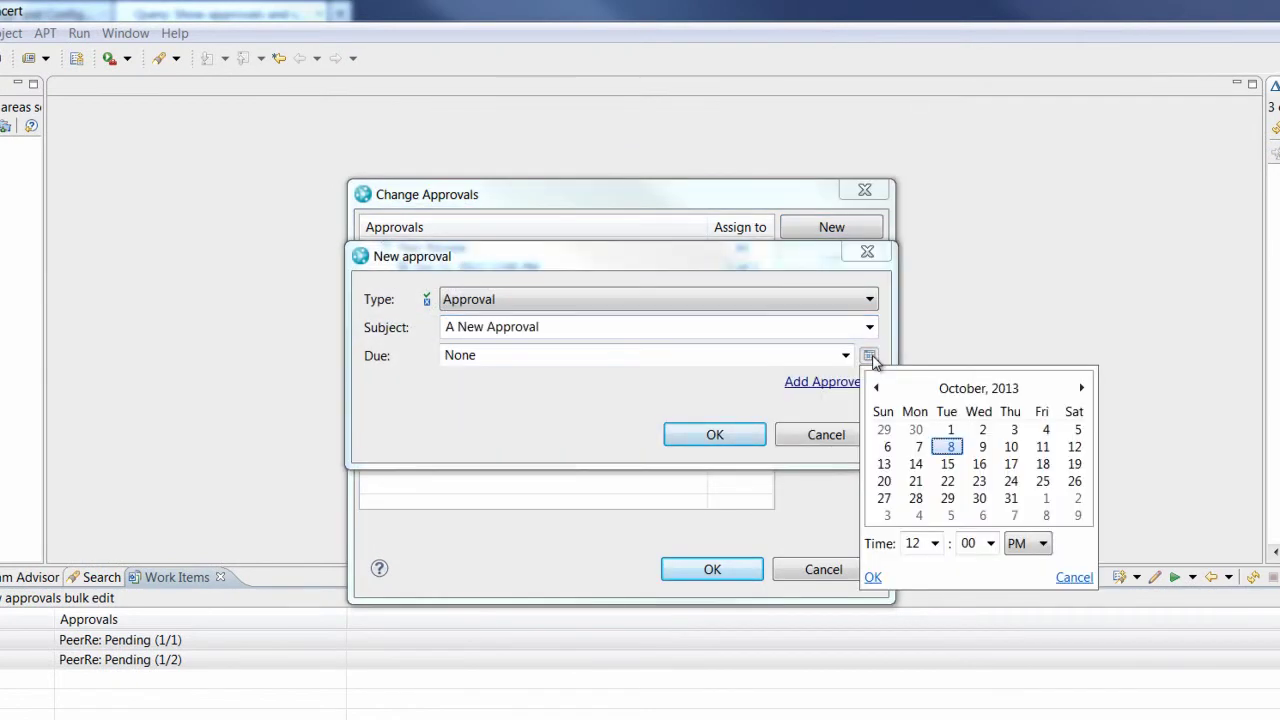
{"action": "double_click", "coordinate": [1043, 455]}
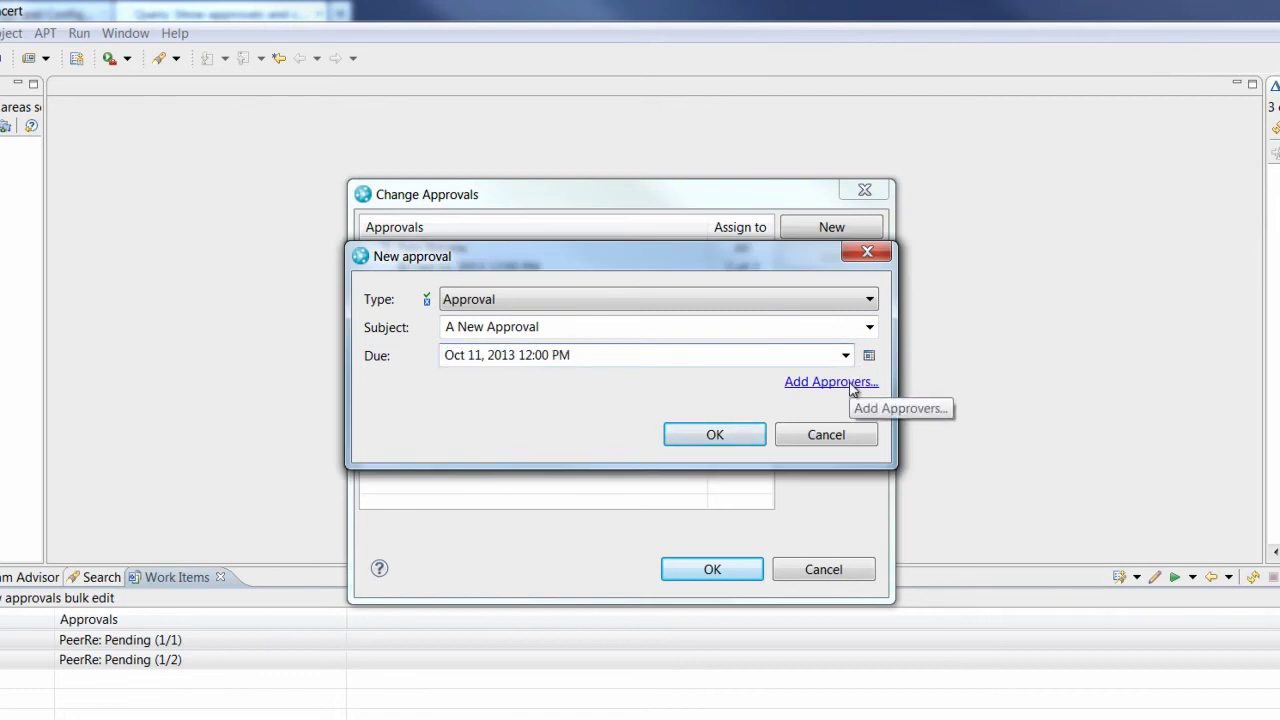
{"action": "left_click", "coordinate": [845, 388]}
{"action": "double_click", "coordinate": [490, 257]}
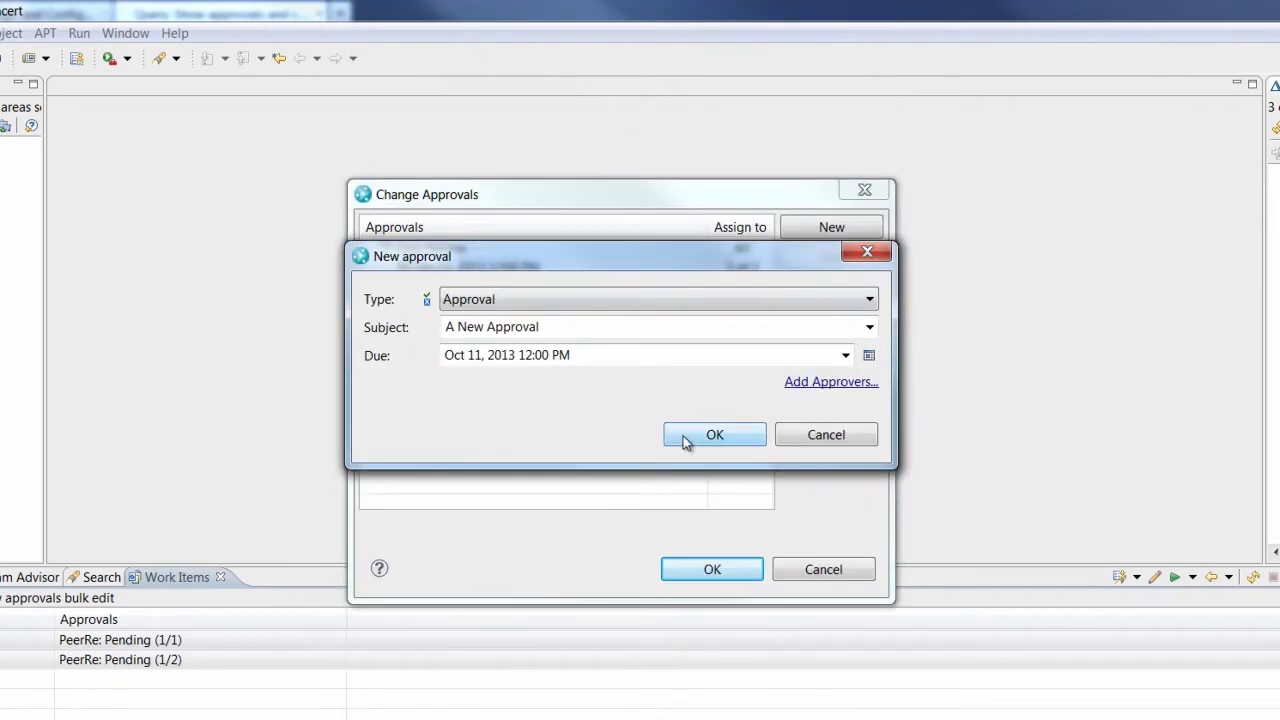
{"action": "left_click", "coordinate": [714, 435]}
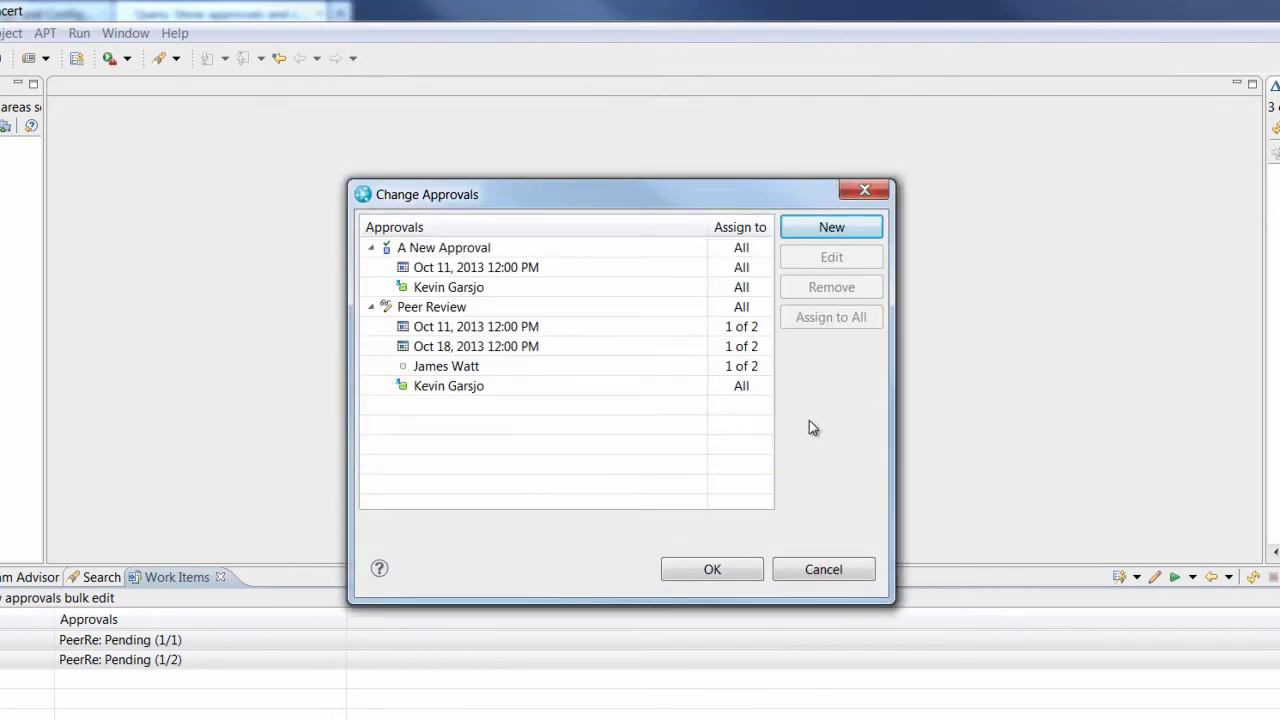
{"action": "left_click", "coordinate": [749, 571]}
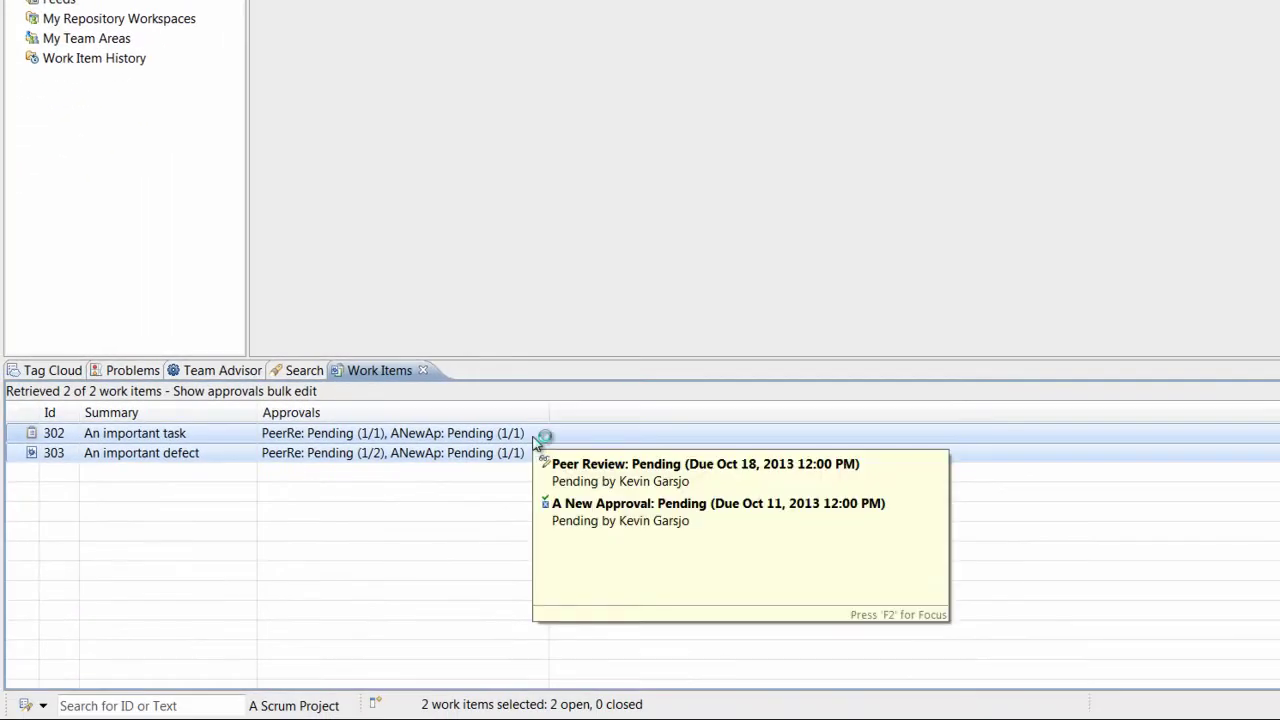
Step: Open the subject and due date of "A New Approval" for editing in the bulk approvals change, accepting both as they are
{"action": "right_click", "coordinate": [359, 623]}
{"action": "left_click", "coordinate": [714, 49]}
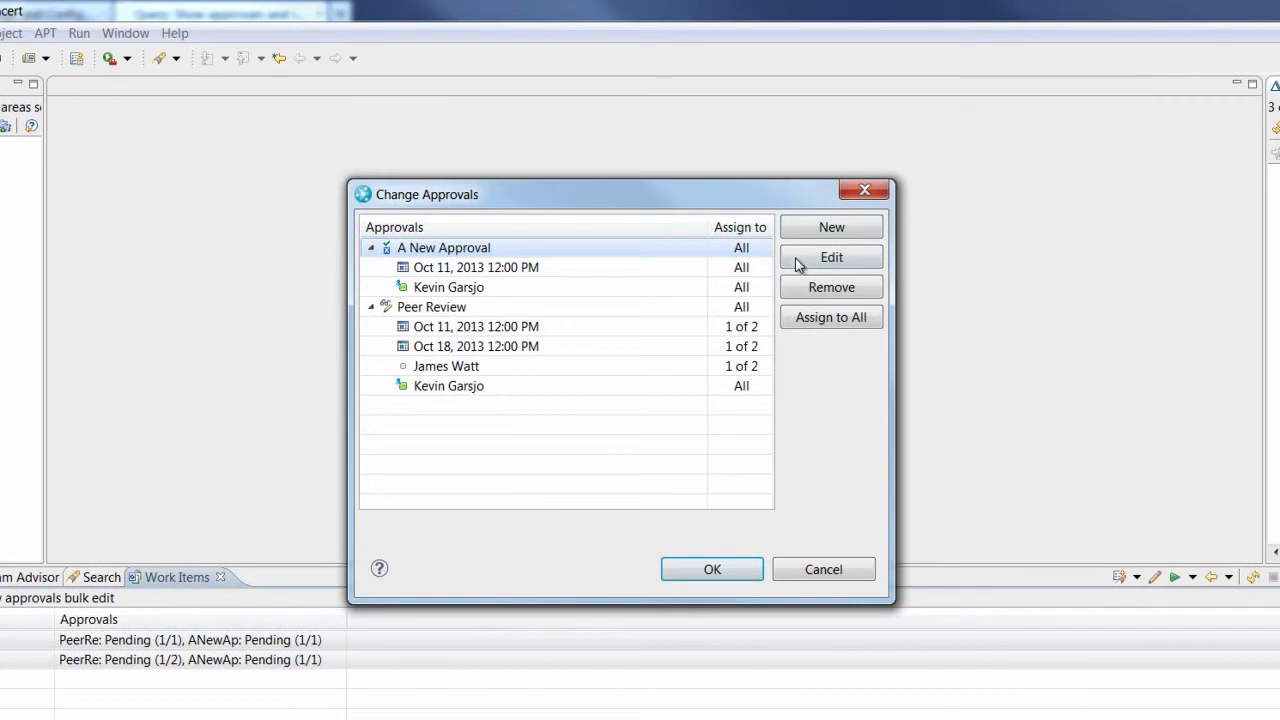
{"action": "left_click", "coordinate": [840, 213]}
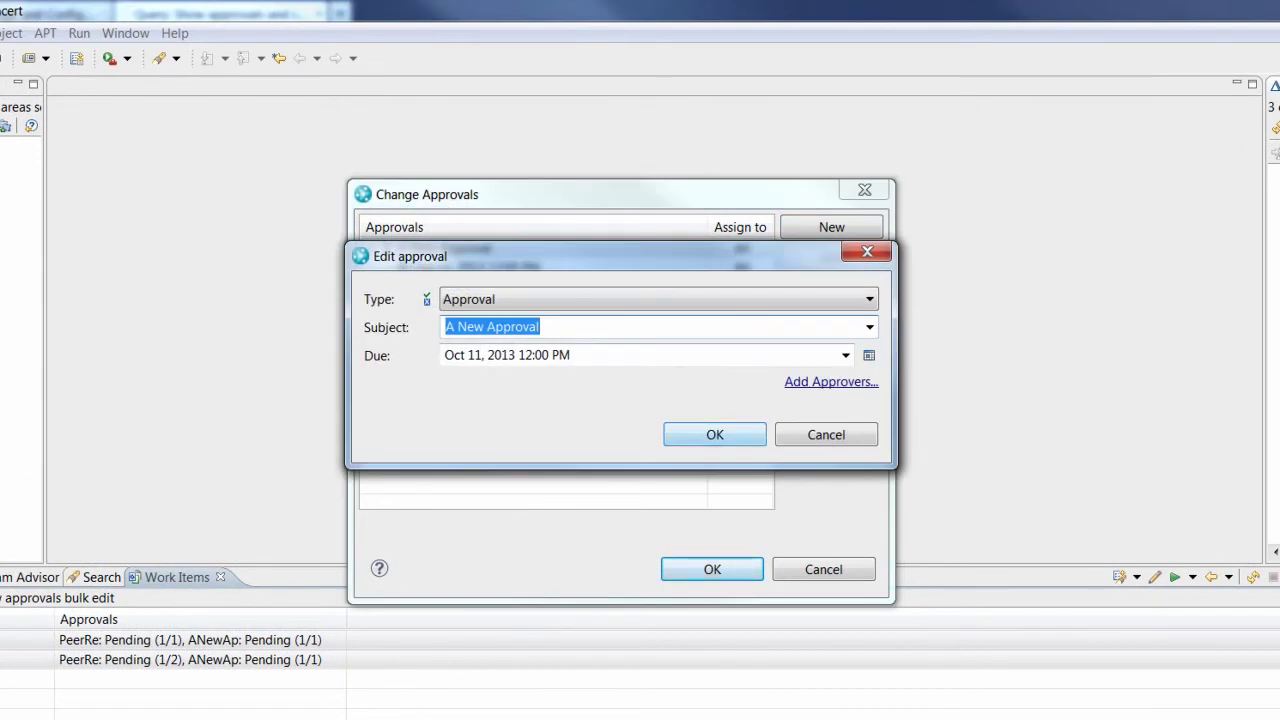
{"action": "left_click", "coordinate": [715, 434]}
{"action": "left_click", "coordinate": [560, 267]}
{"action": "left_click", "coordinate": [809, 263]}
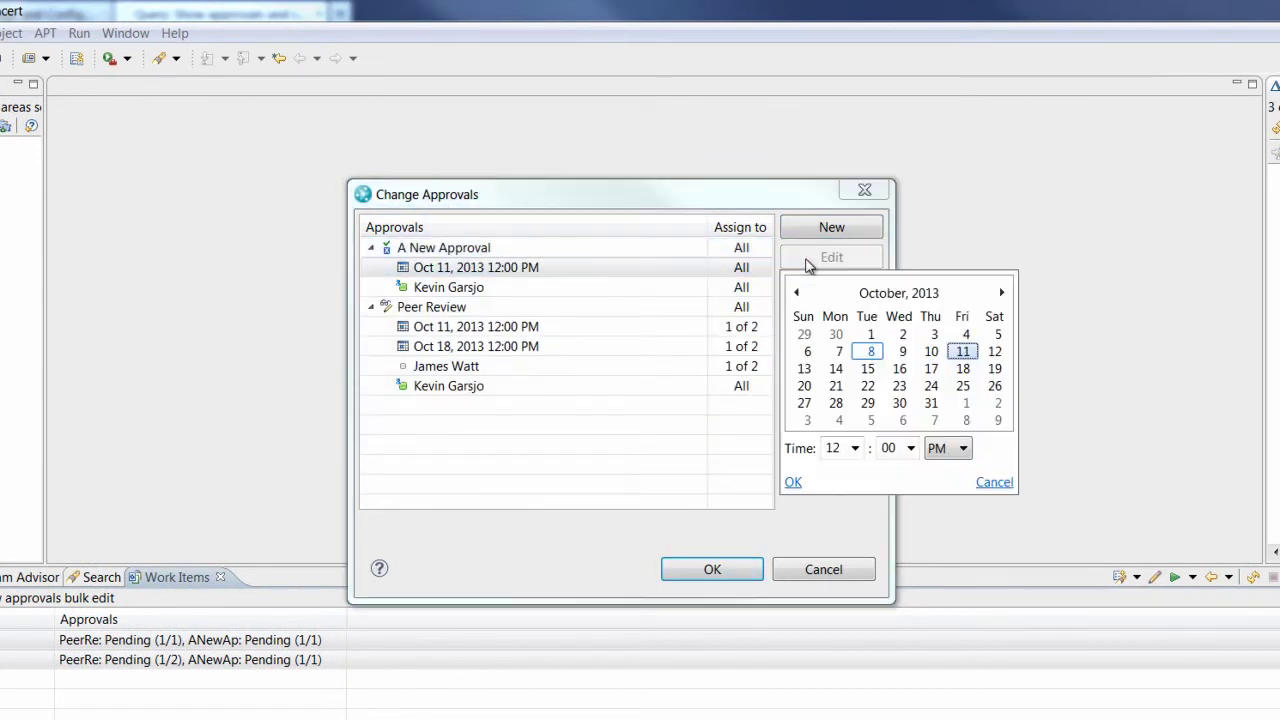
{"action": "left_click", "coordinate": [800, 485]}
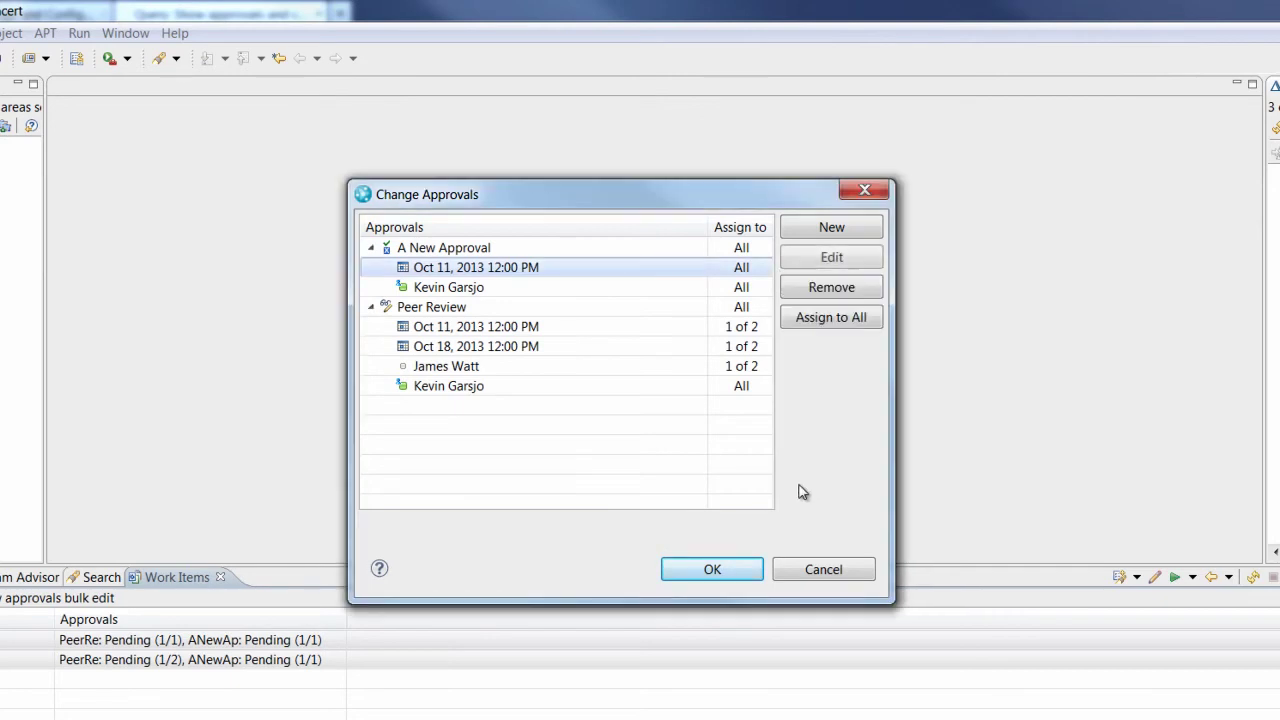
Step: Replace the approver of "A New Approval" with the first user from the user history
{"action": "left_click", "coordinate": [755, 290]}
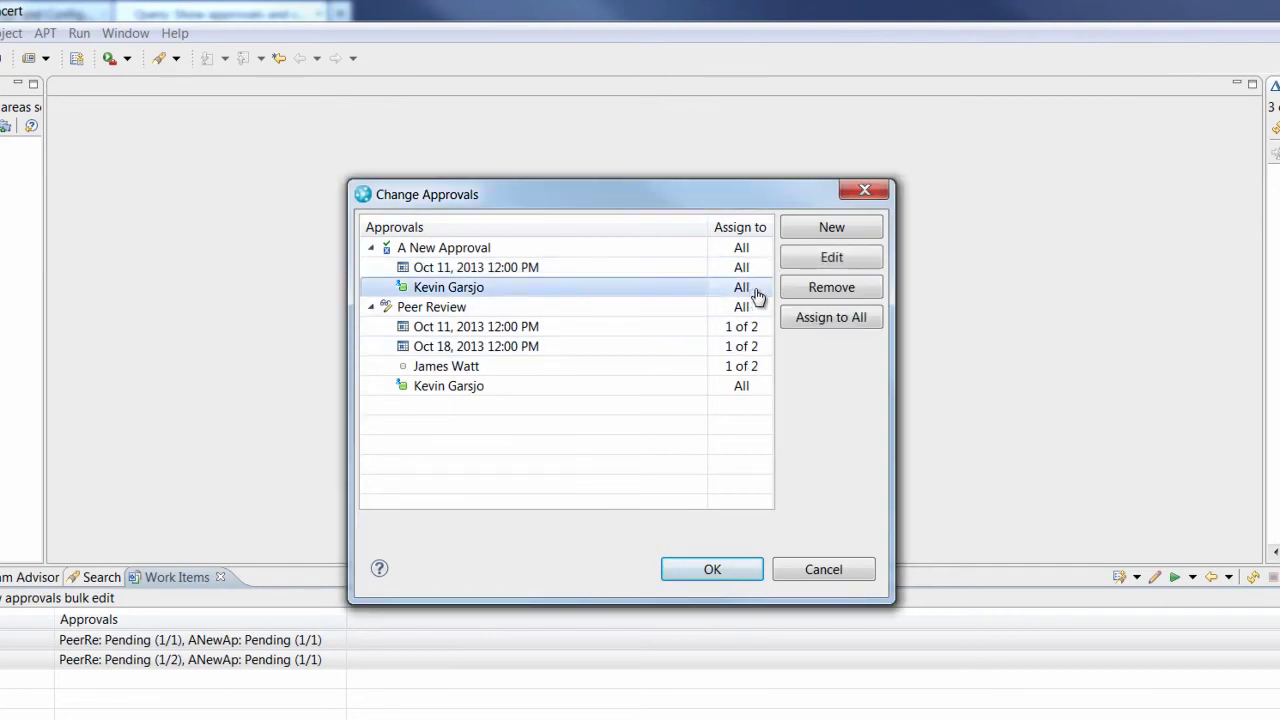
{"action": "left_click", "coordinate": [826, 258]}
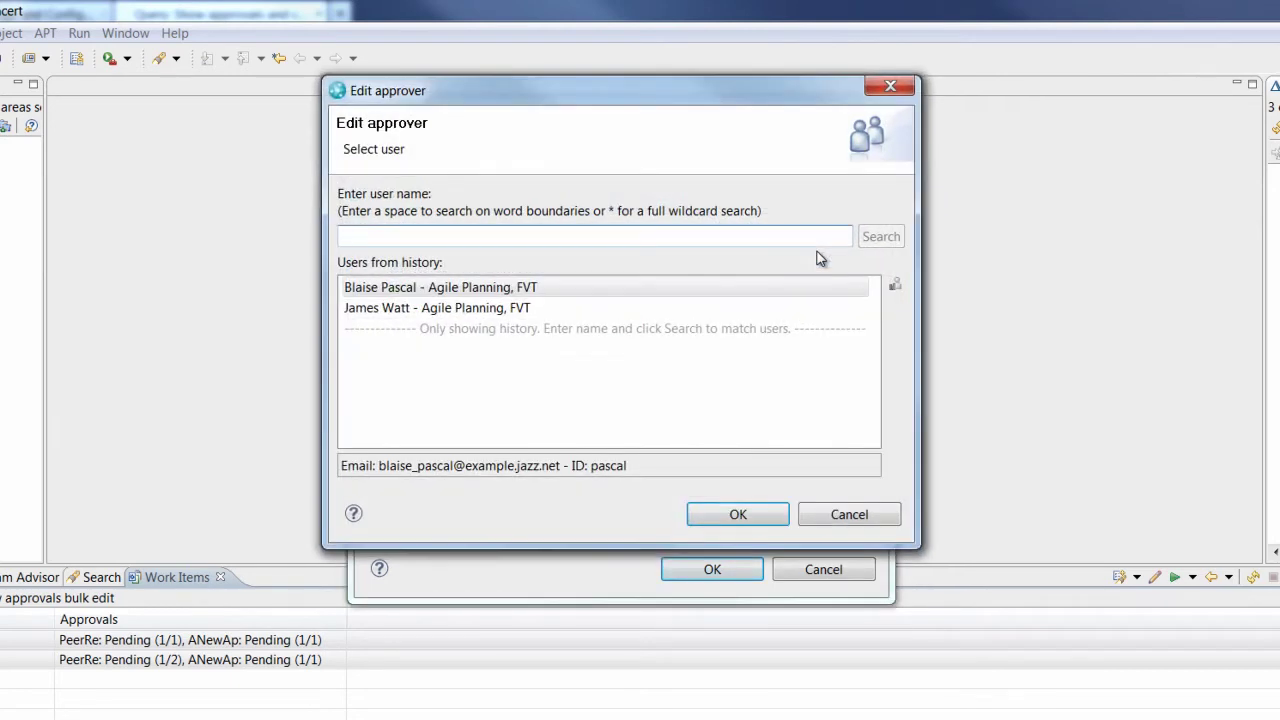
{"action": "left_click", "coordinate": [762, 518]}
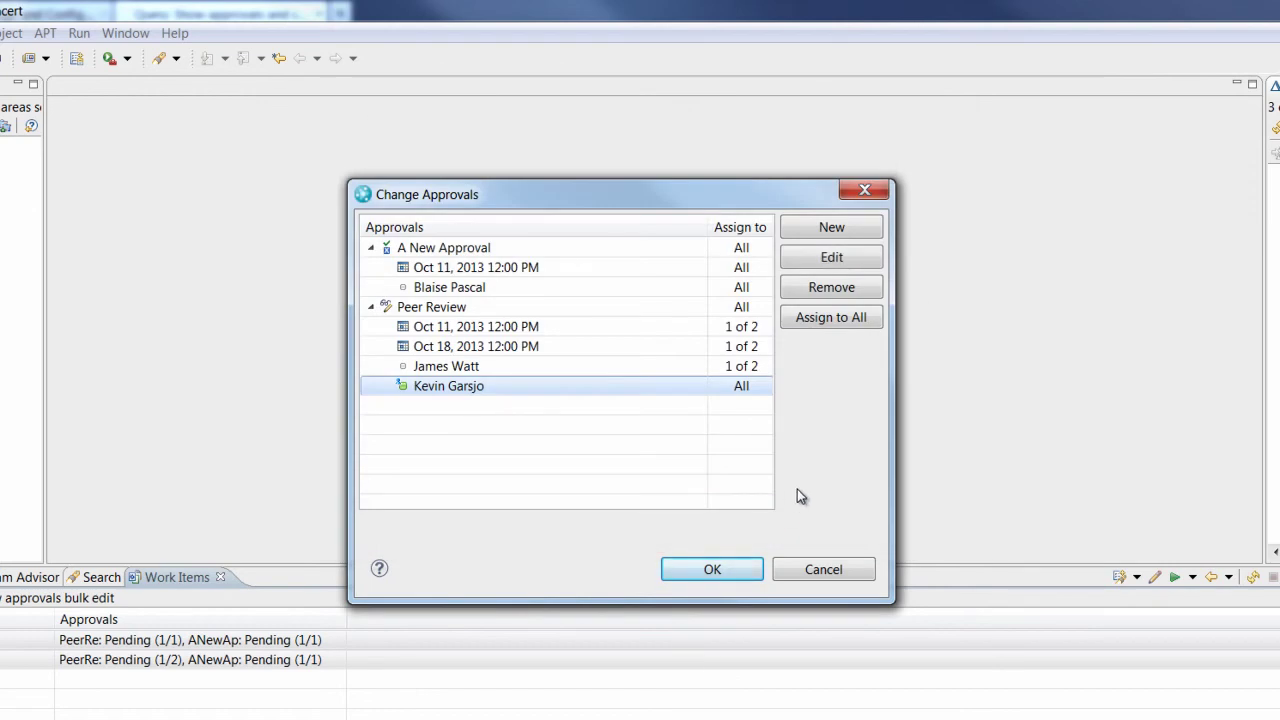
Step: Remove "A New Approval" from both work items and apply the approvals change
{"action": "left_click", "coordinate": [706, 250]}
{"action": "left_click", "coordinate": [831, 287]}
{"action": "left_click", "coordinate": [743, 567]}
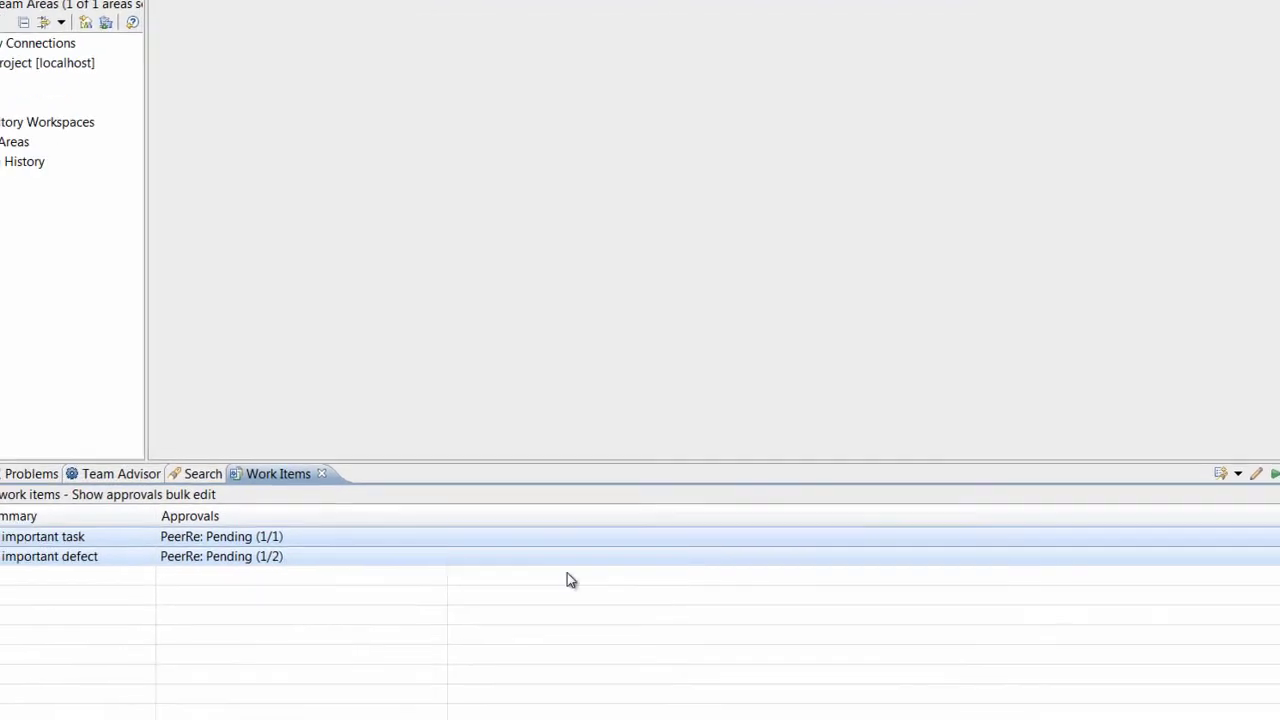
Step: Assign the partially assigned Peer Review approver and the Oct 11, 2013 12:00 PM due date to both work items
{"action": "right_click", "coordinate": [363, 582]}
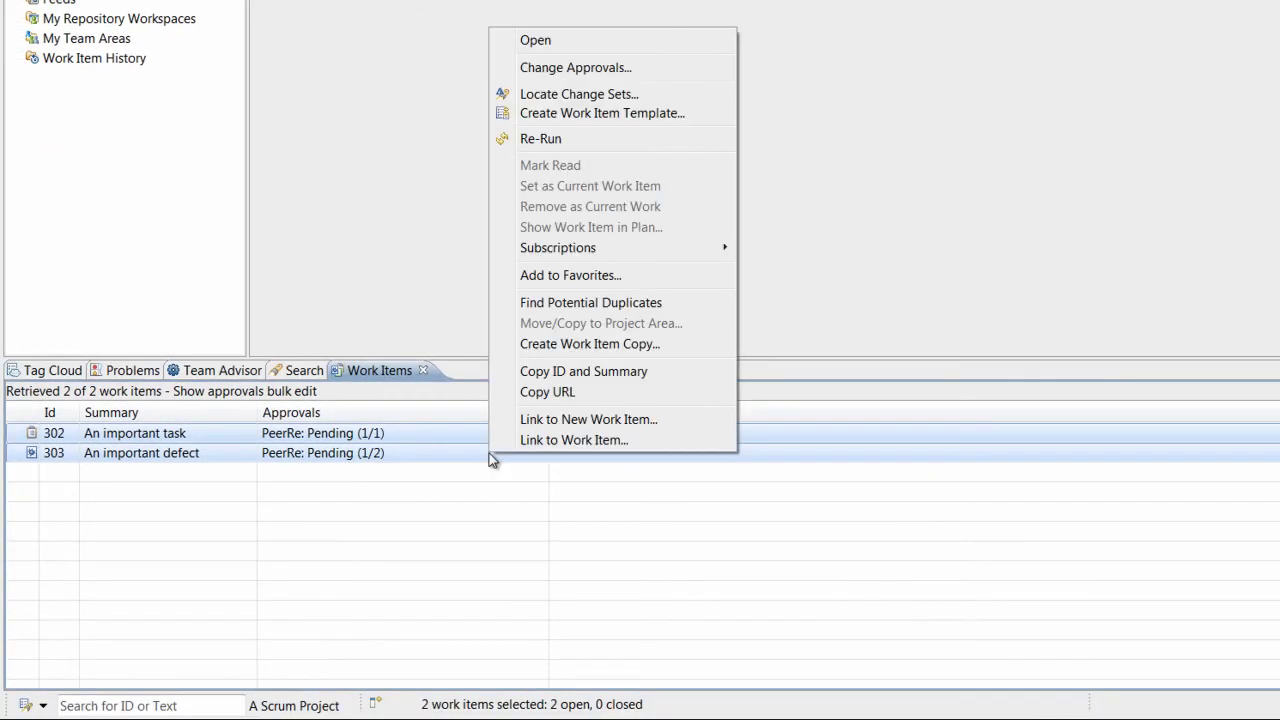
{"action": "left_click", "coordinate": [522, 68]}
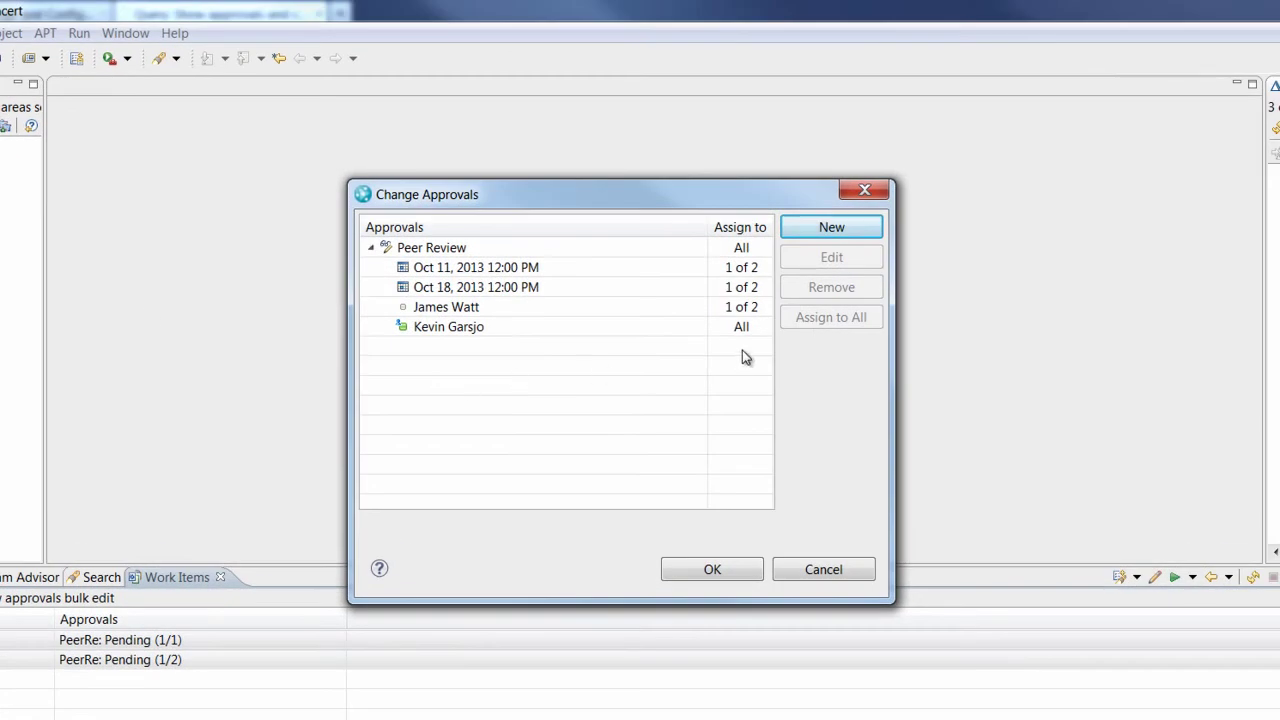
{"action": "left_click", "coordinate": [761, 310]}
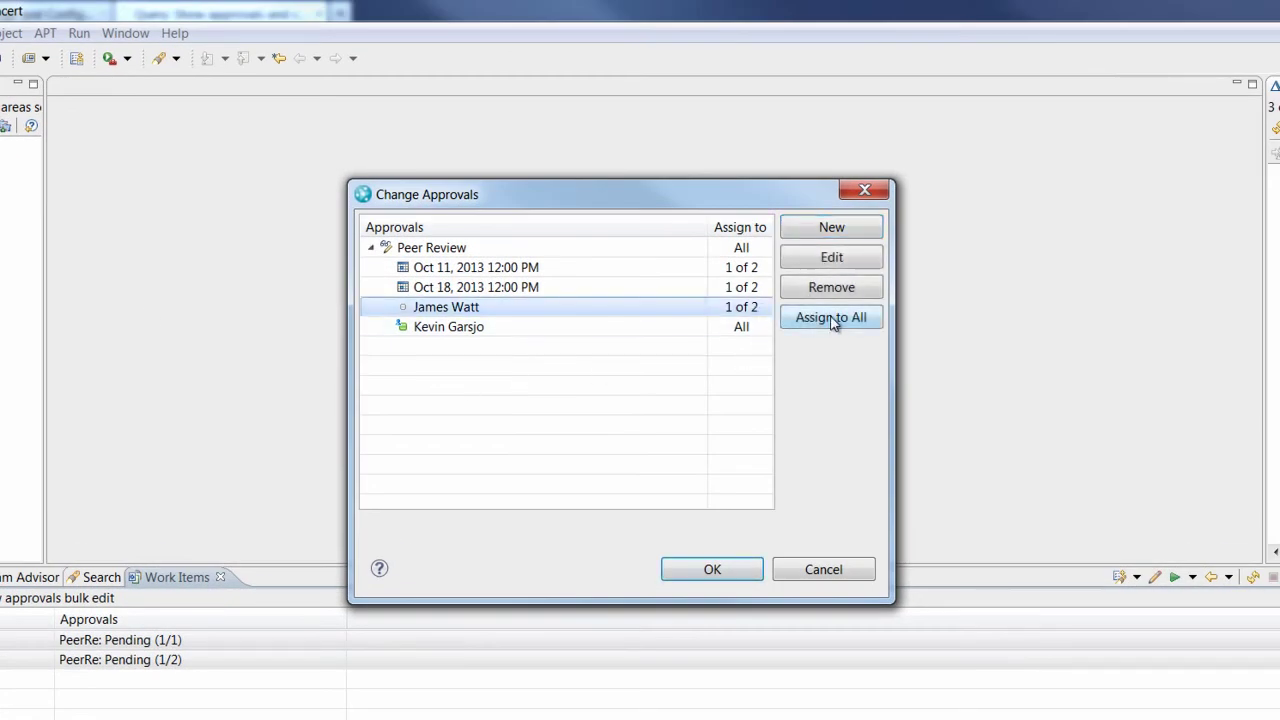
{"action": "left_click", "coordinate": [833, 320]}
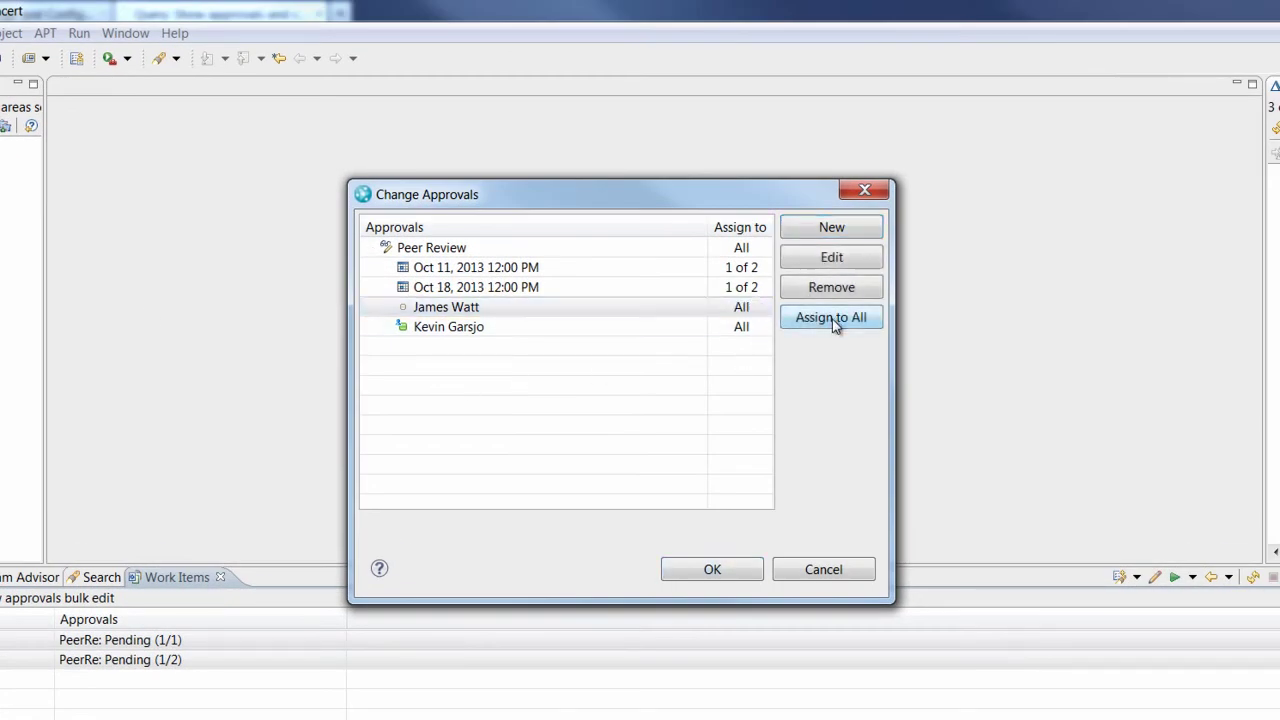
{"action": "left_click", "coordinate": [748, 270]}
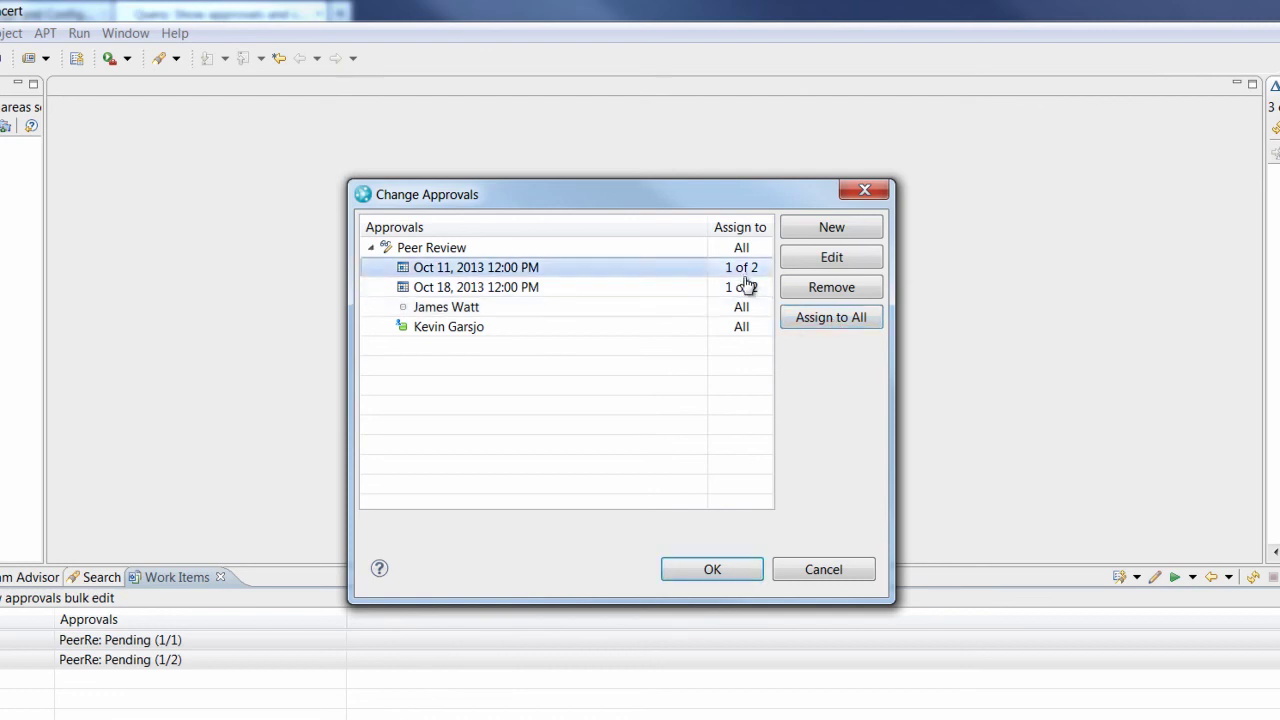
{"action": "left_click", "coordinate": [815, 322]}
{"action": "left_click", "coordinate": [740, 566]}
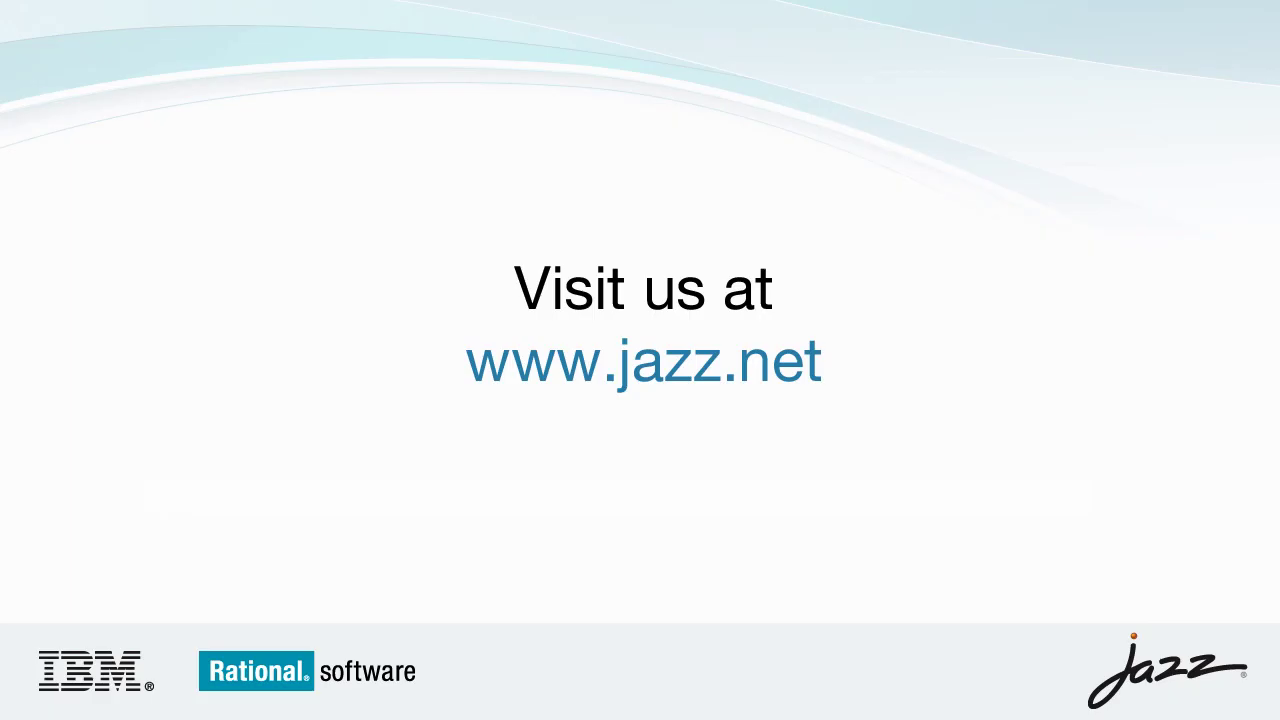